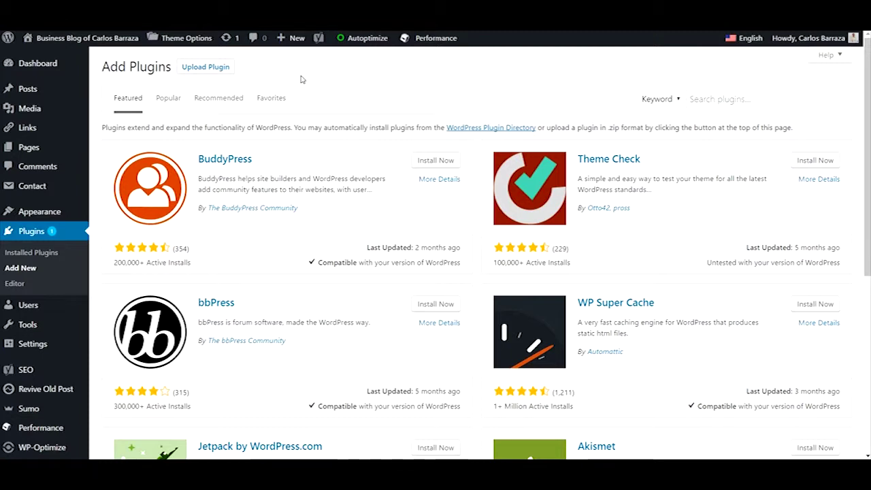
- Choose the wpglobus-plus-1.1.28 zip file for the plugin upload
click(227, 71)
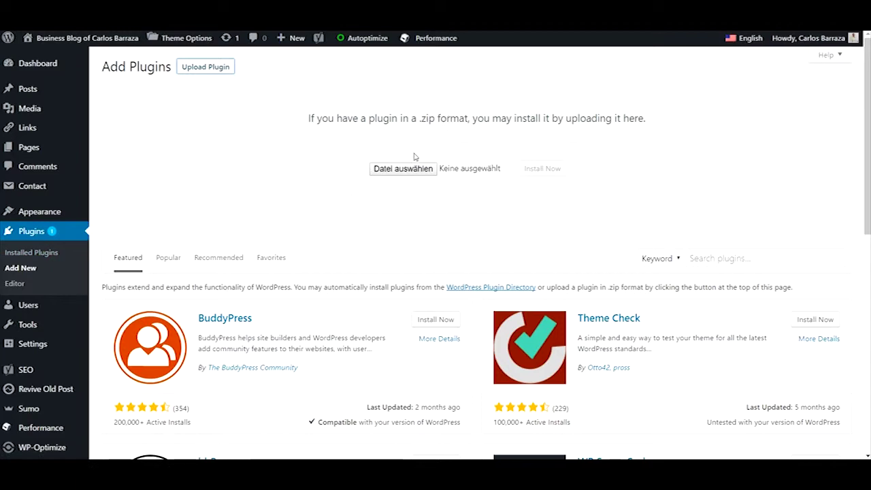
click(422, 173)
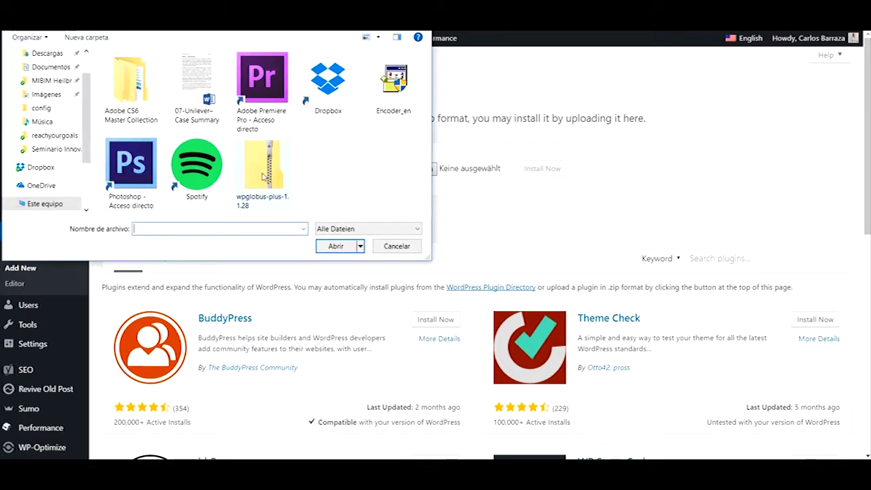
double_click(264, 177)
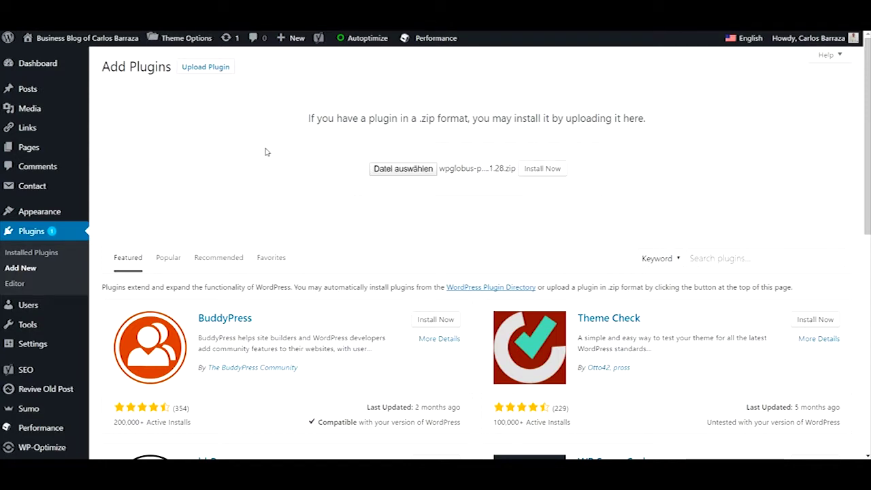
- Activate the WPGlobus Plus plugin from the list of installed plugins
click(46, 258)
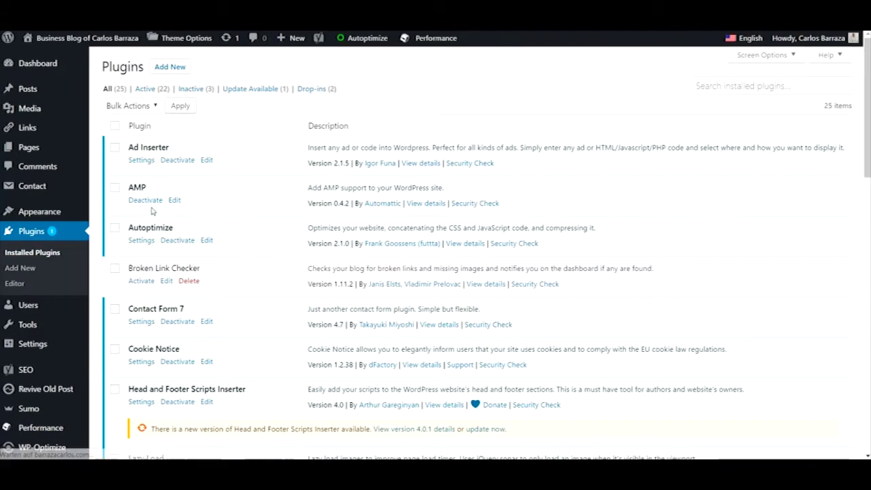
scroll(200, 198, down, 5)
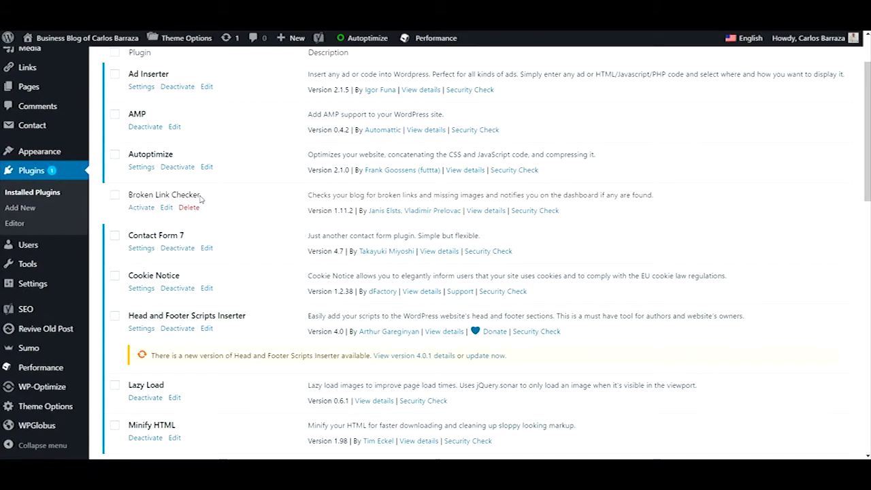
scroll(201, 199, down, 5)
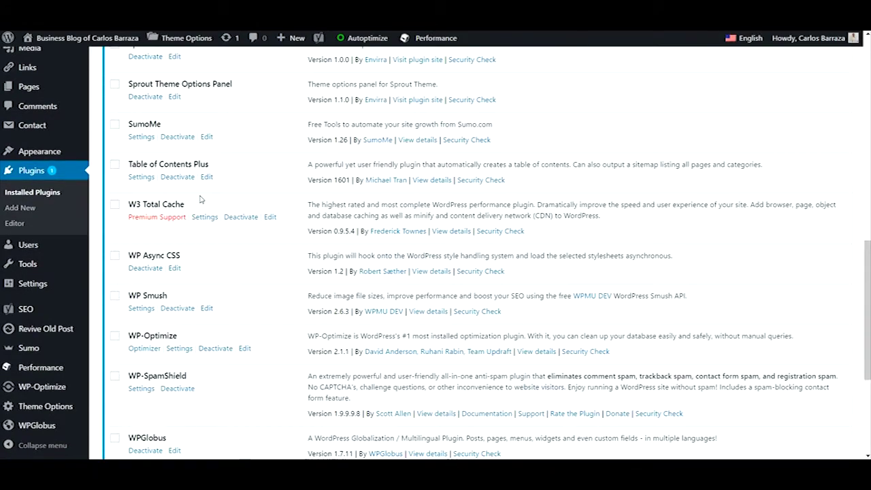
scroll(187, 207, down, 3)
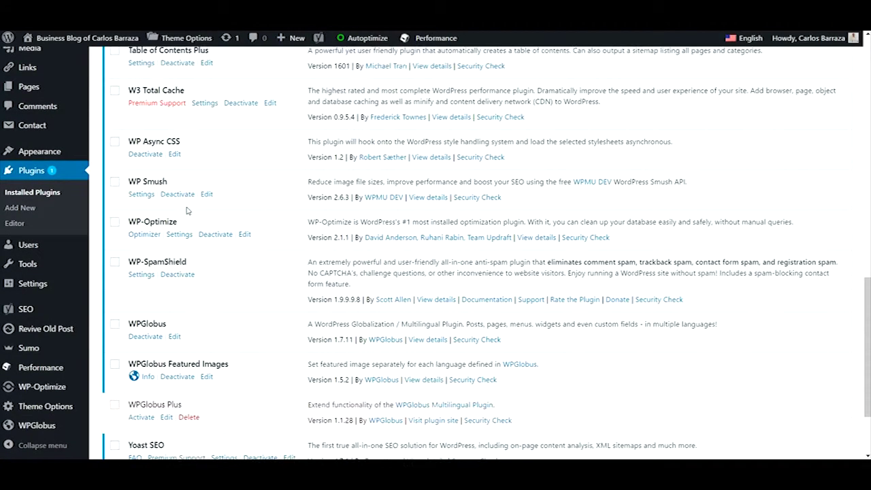
scroll(187, 208, down, 1)
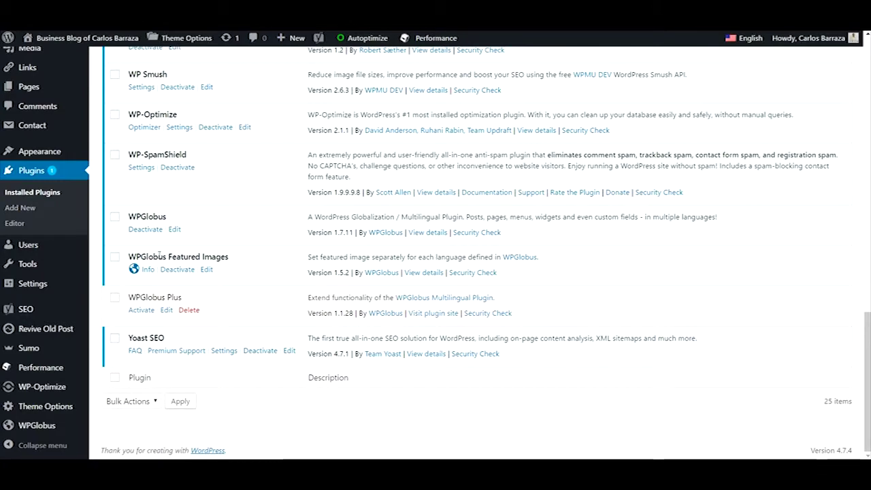
click(142, 311)
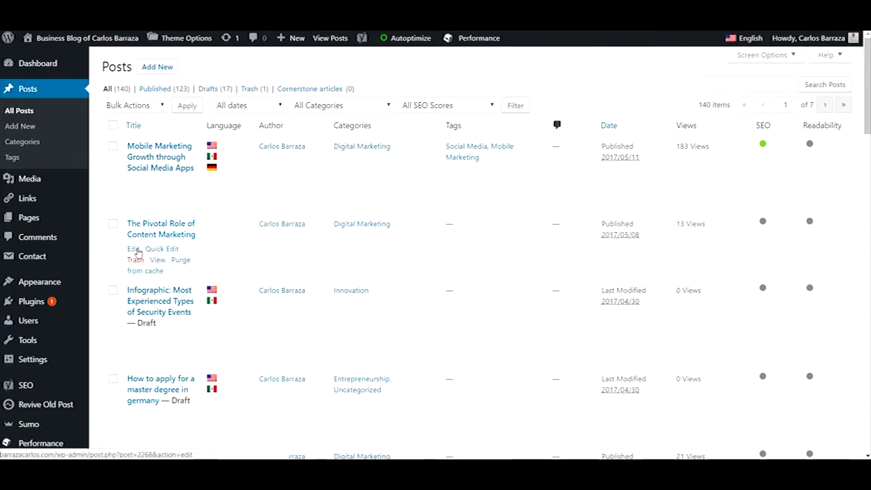
- Open the post "The Pivotal Role of Content Marketing" for editing and review its English, Spanish and German versions
click(133, 249)
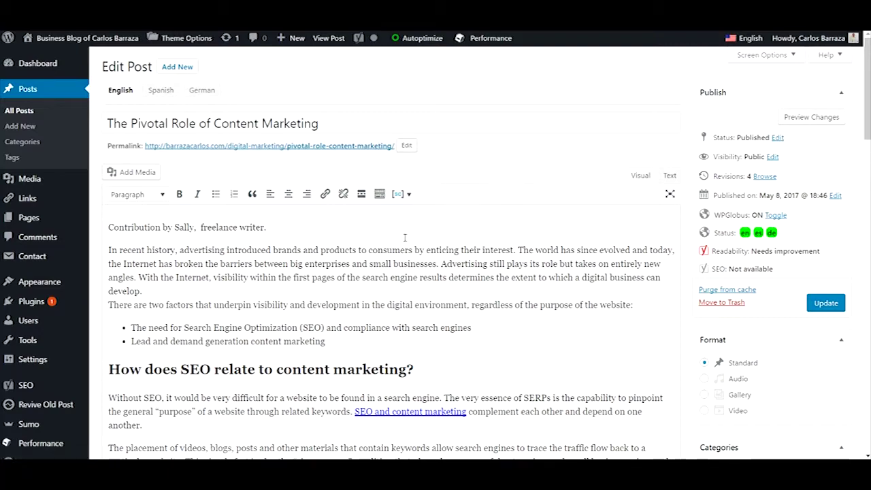
scroll(293, 232, down, 12)
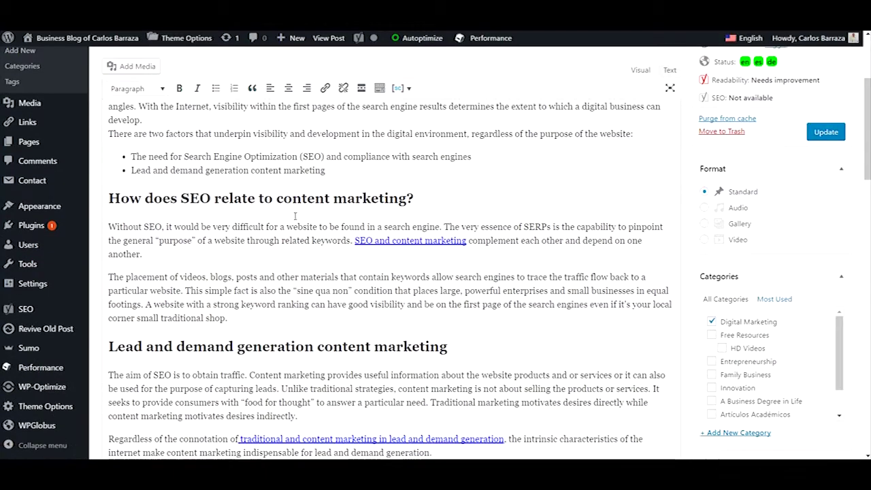
scroll(295, 220, up, 15)
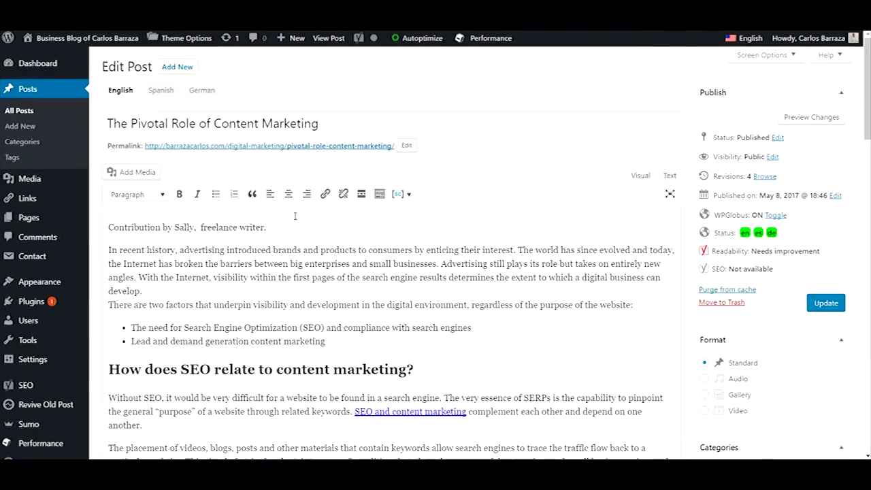
click(164, 91)
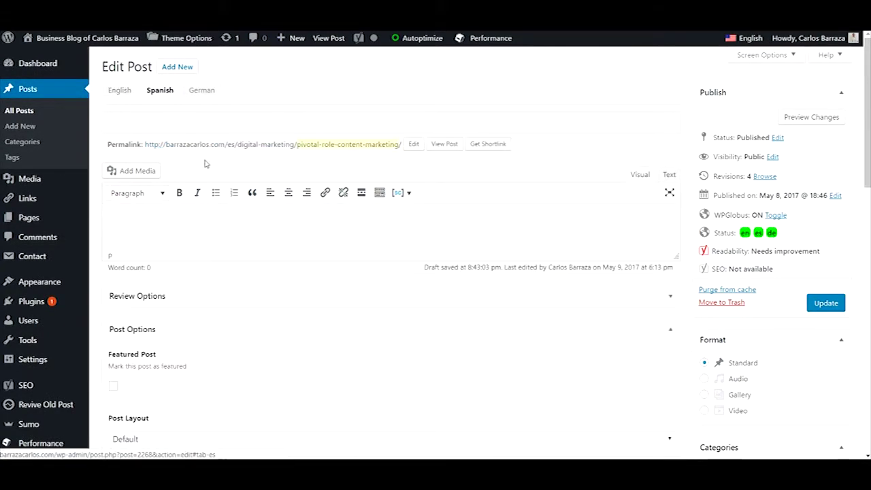
click(201, 90)
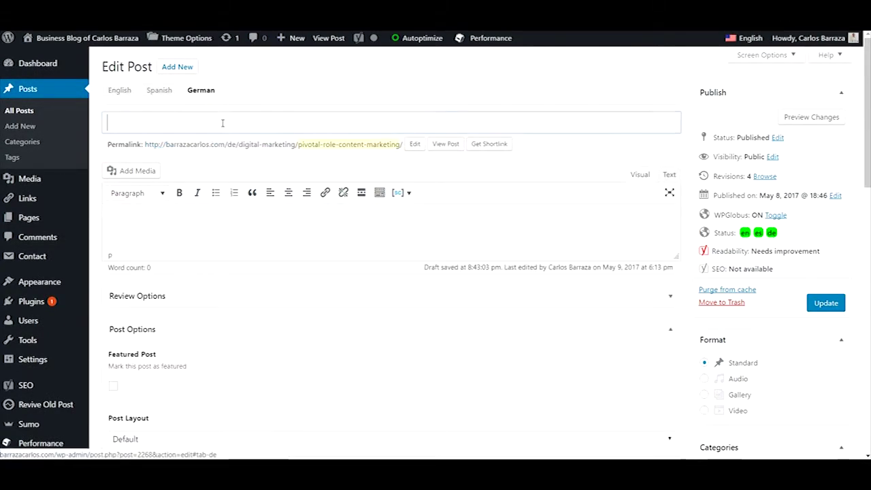
click(161, 91)
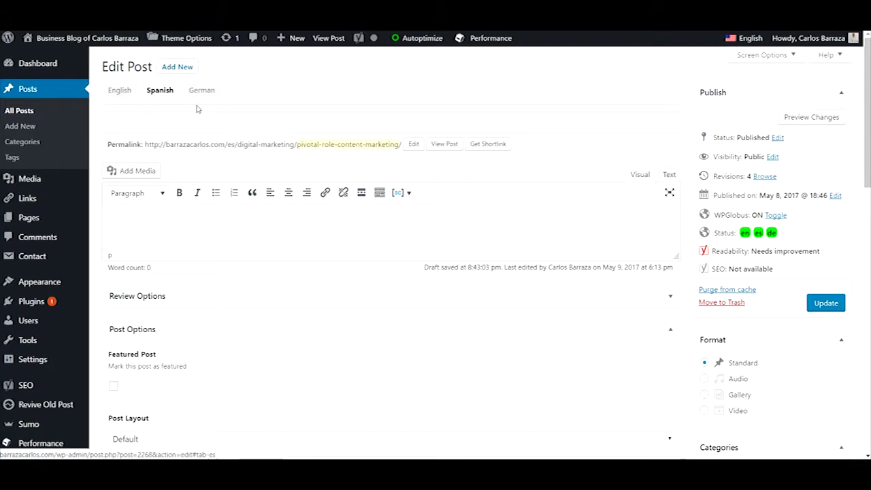
- Set the post's Spanish and German statuses to draft and update the post
click(757, 233)
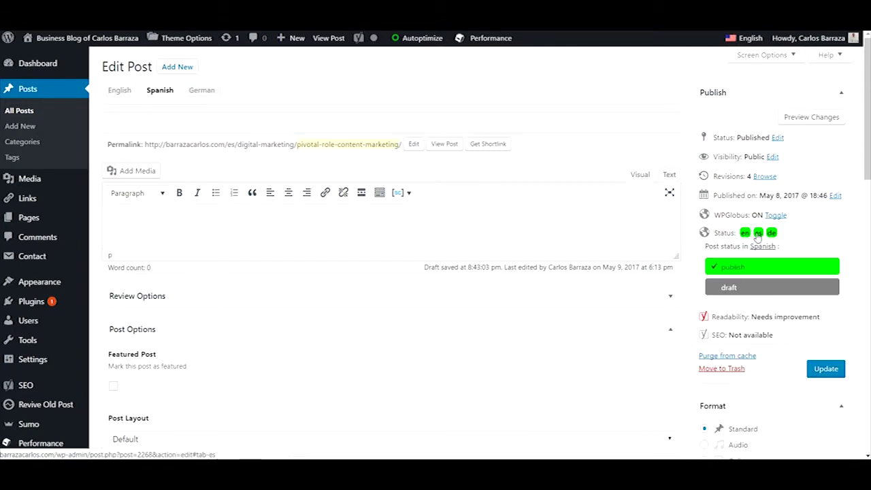
click(762, 289)
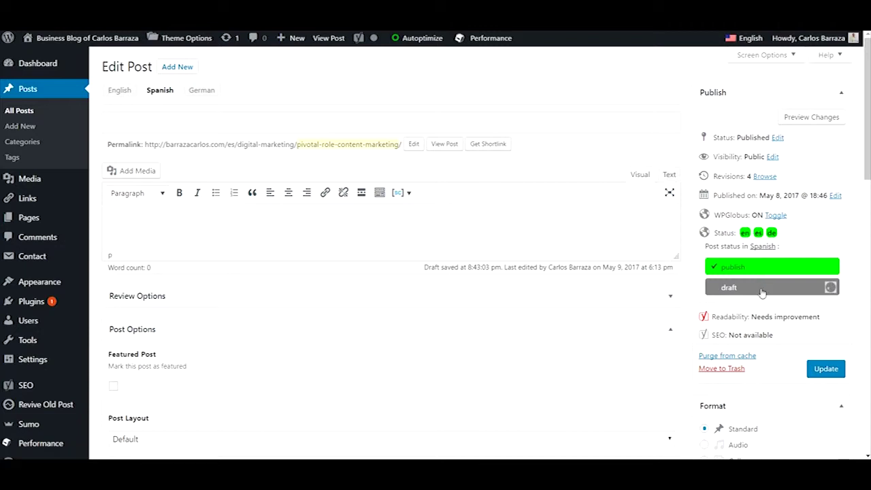
click(772, 235)
click(774, 289)
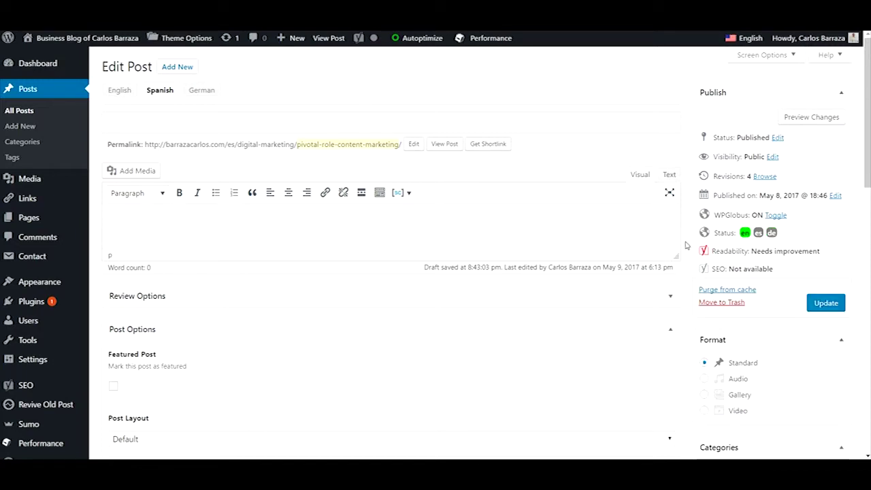
click(826, 305)
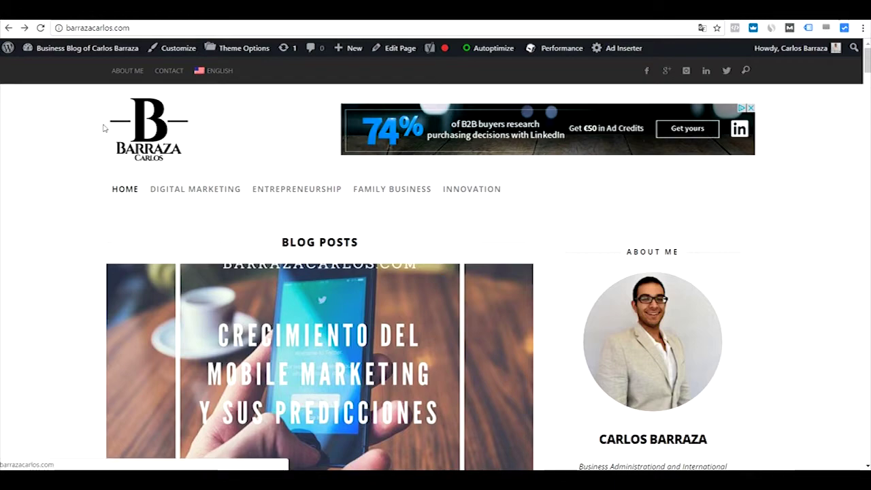
- Open "The Pivotal Role of Content Marketing" from the live site's English home page and look over the article
scroll(86, 149, down, 1)
scroll(86, 149, down, 6)
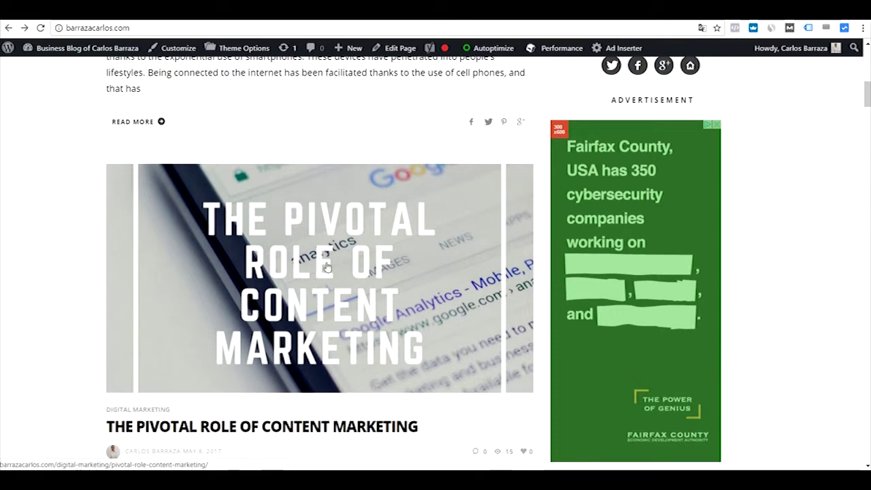
click(331, 429)
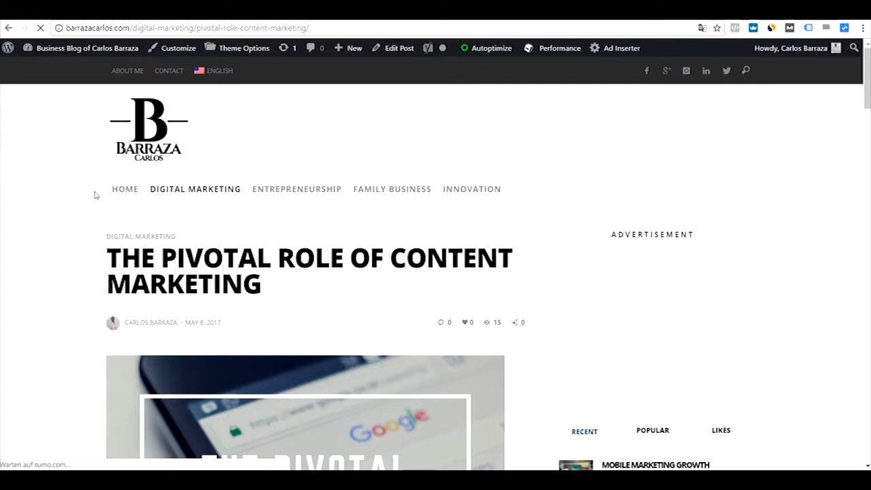
scroll(96, 195, down, 1)
scroll(95, 196, down, 8)
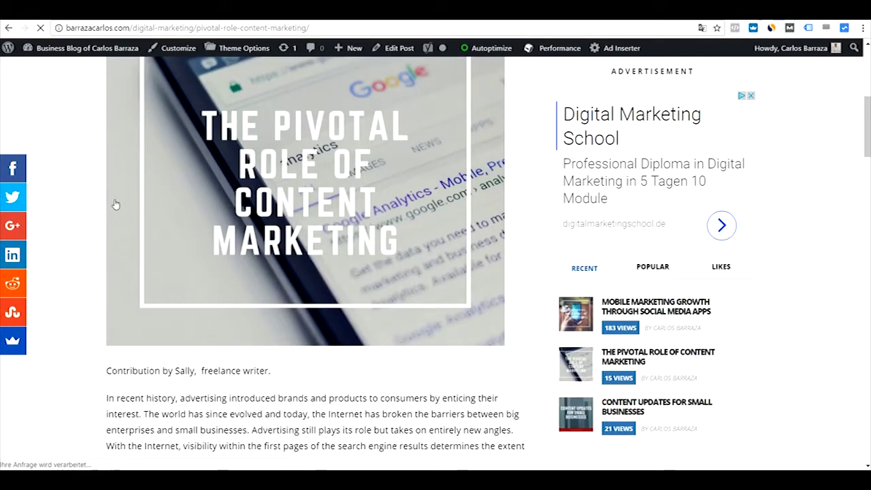
scroll(270, 238, up, 10)
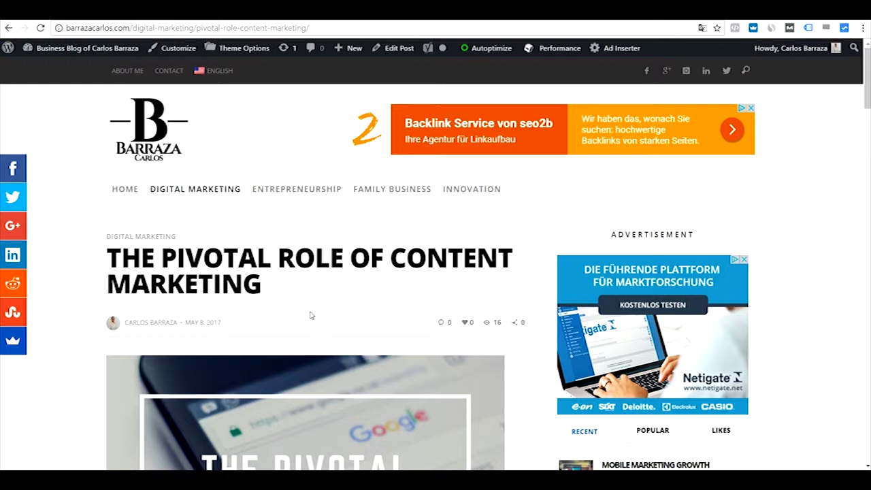
- Return to the live home page, switch the site to Español and check which posts the Spanish blog lists
click(124, 190)
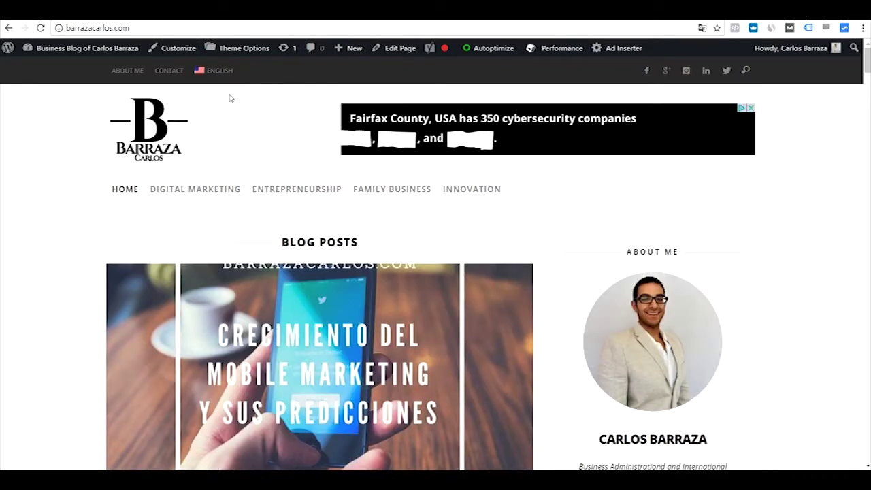
mouse_move(219, 74)
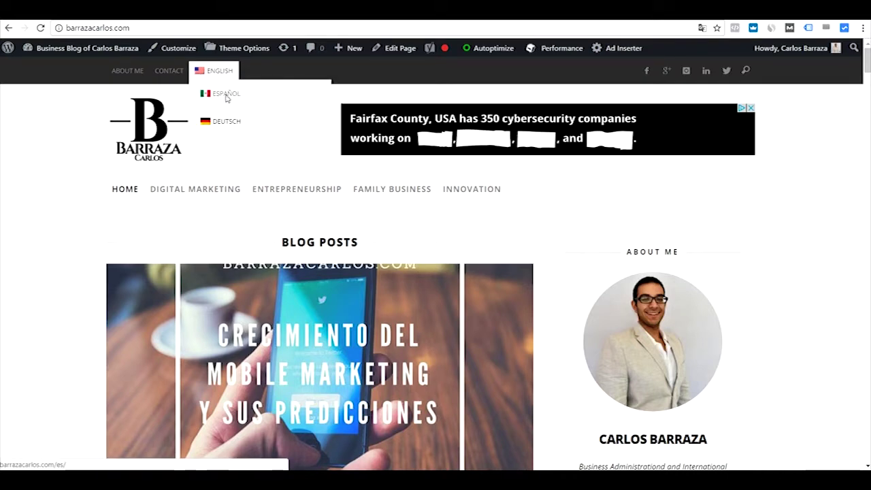
click(228, 99)
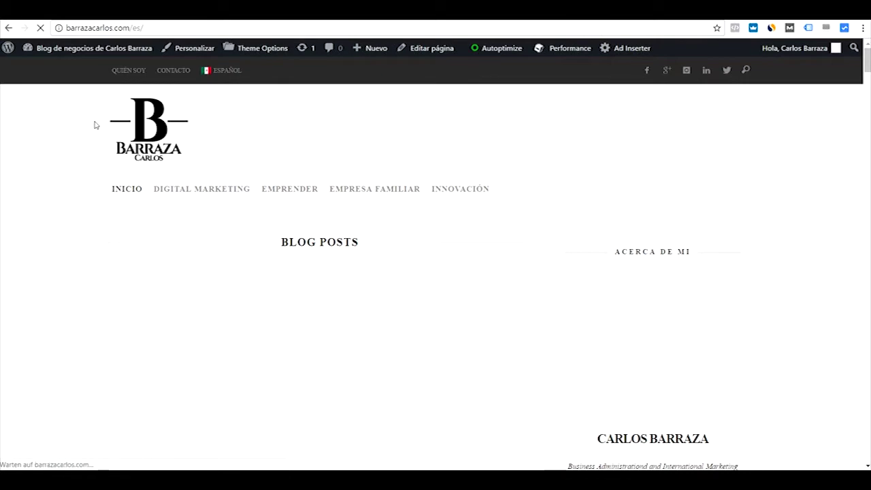
scroll(97, 143, down, 5)
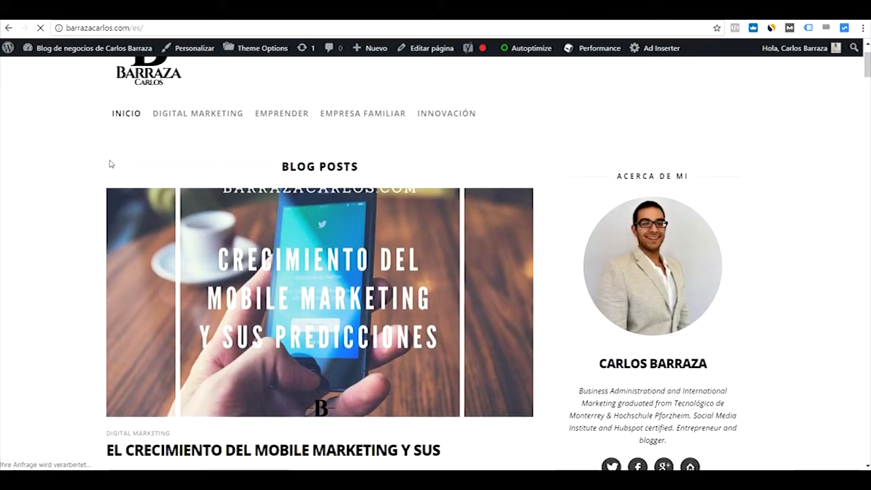
scroll(289, 361, down, 3)
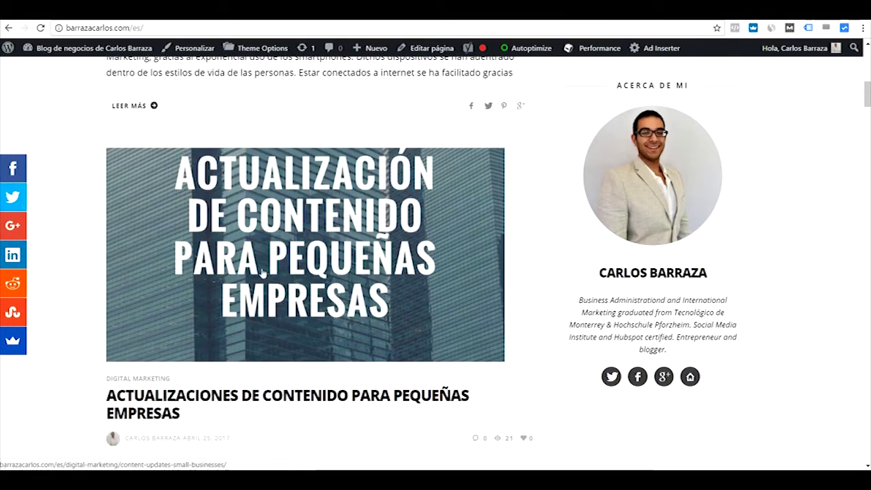
scroll(289, 361, up, 8)
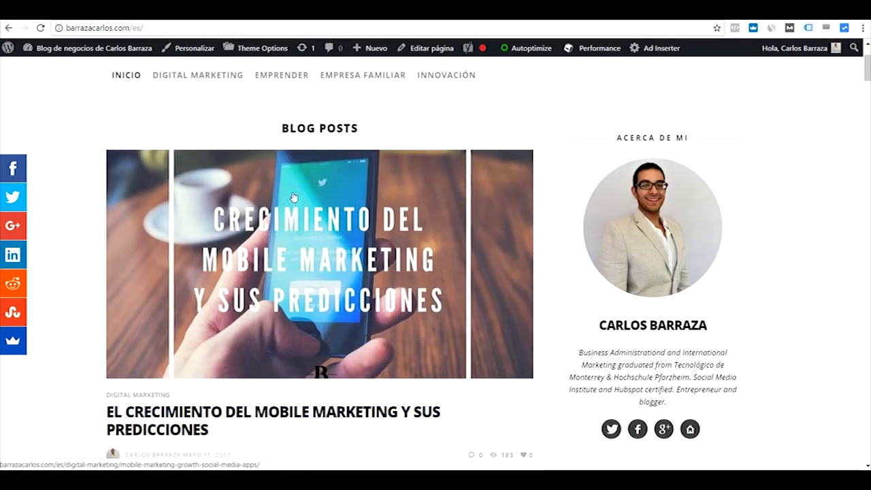
scroll(275, 384, down, 6)
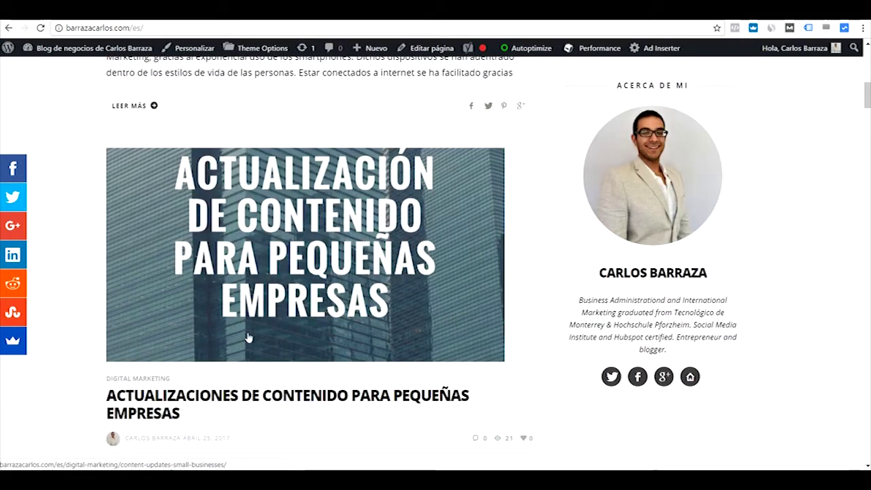
scroll(246, 343, up, 2)
scroll(246, 342, up, 5)
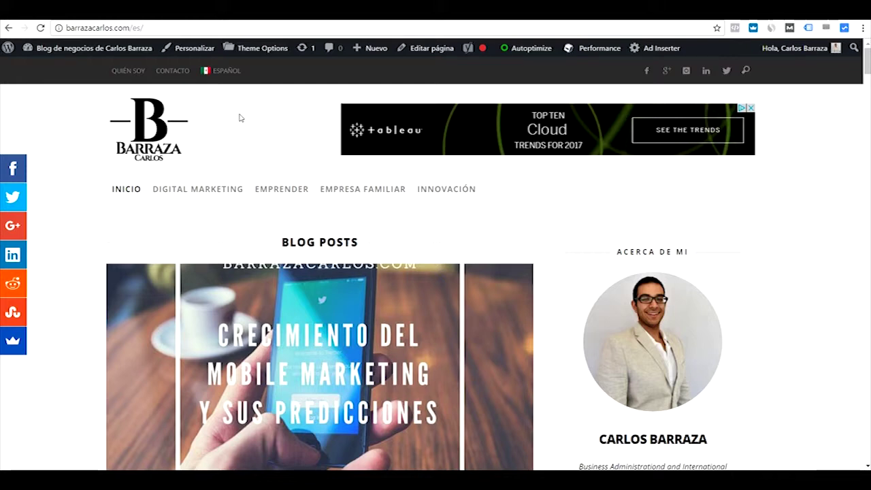
mouse_move(213, 72)
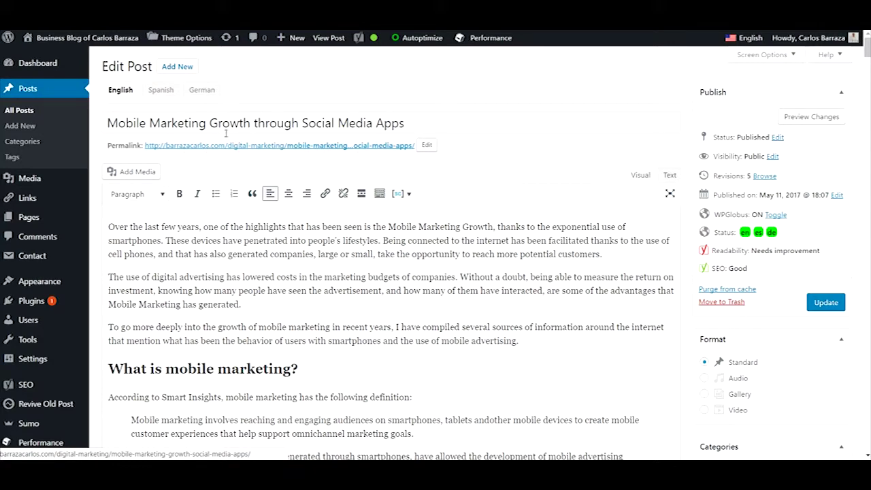
- Set the Spanish permalink slug of the mobile marketing post to crecimiento-mobile-marketing
click(158, 92)
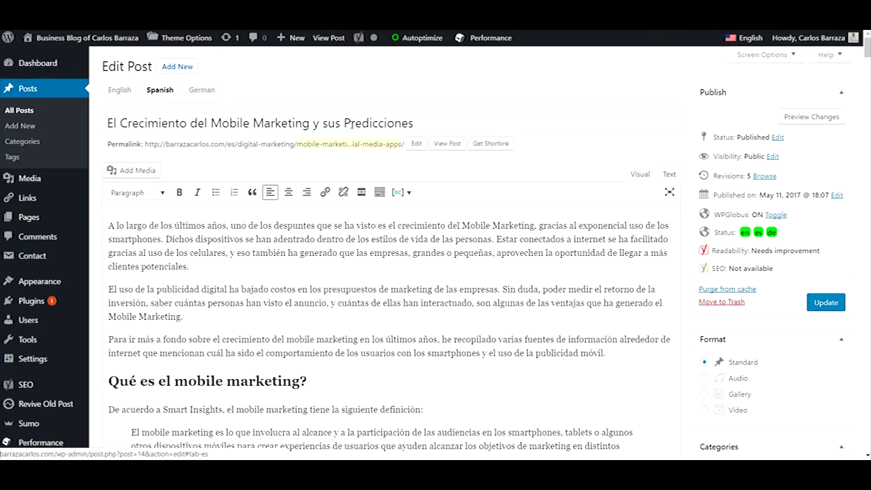
click(416, 144)
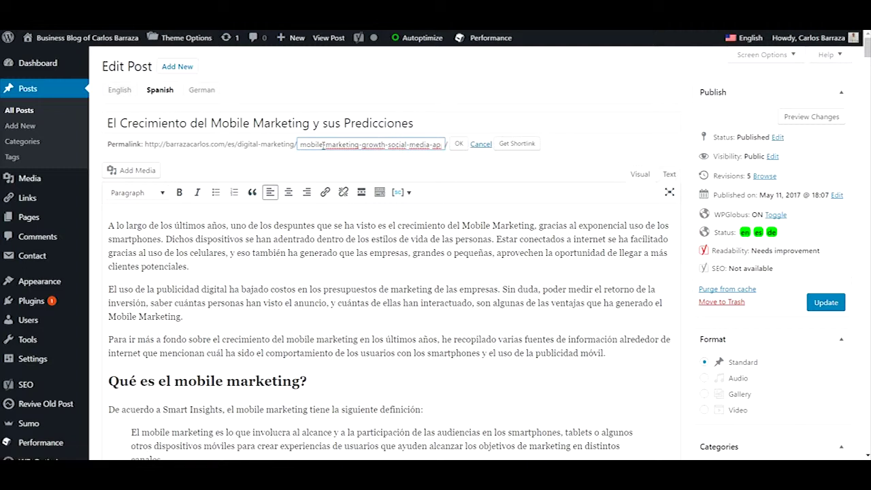
drag(300, 145, 458, 154)
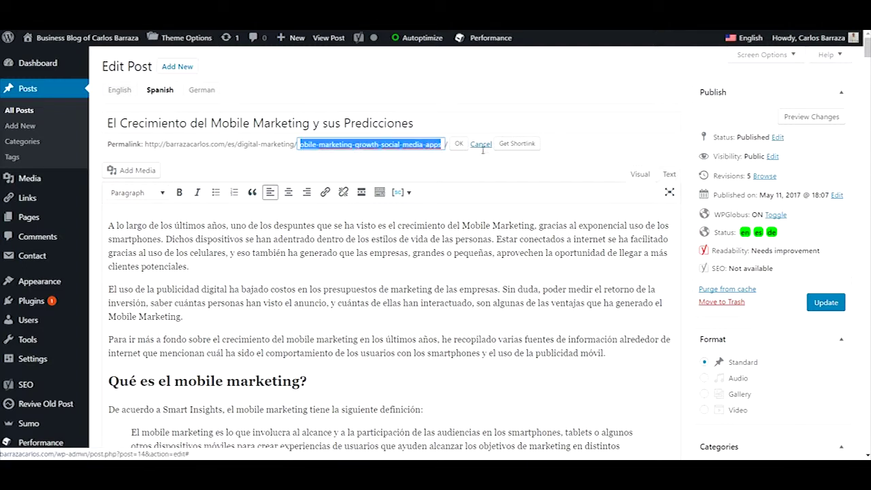
key(BackSpace)
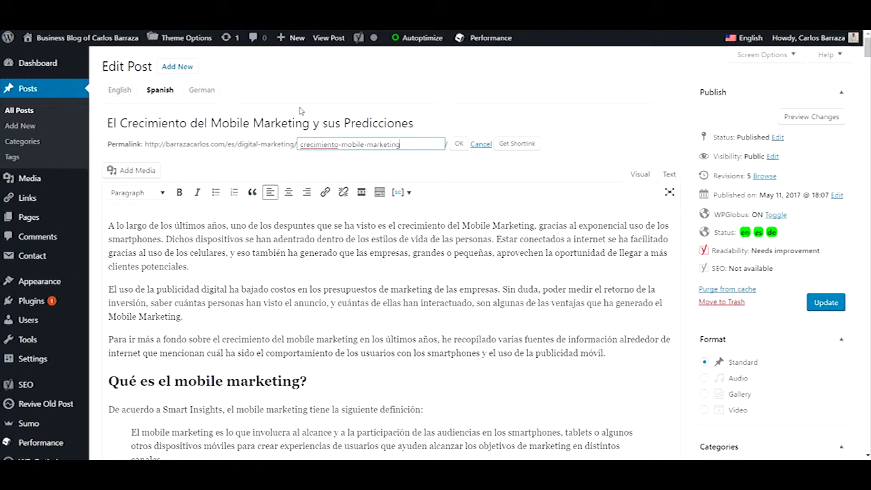
click(457, 146)
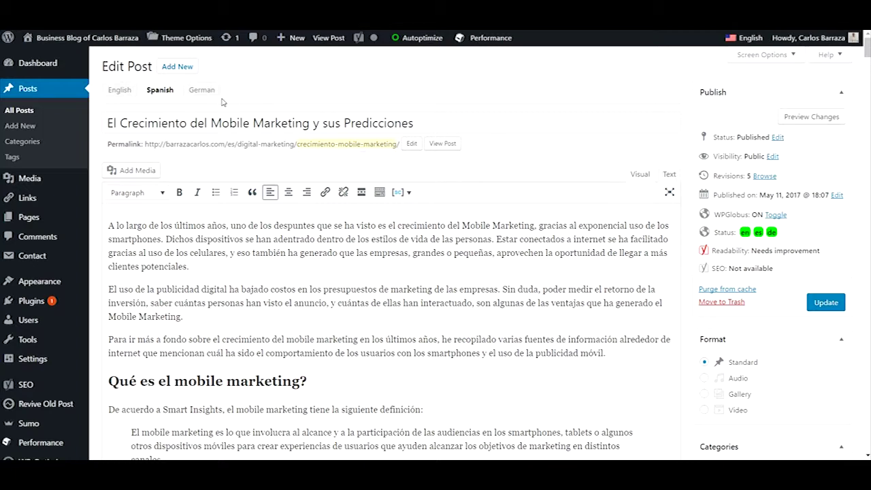
- Change the ending of the post's German permalink slug to make it mobile-marketing-wachstum, and update the post
click(202, 90)
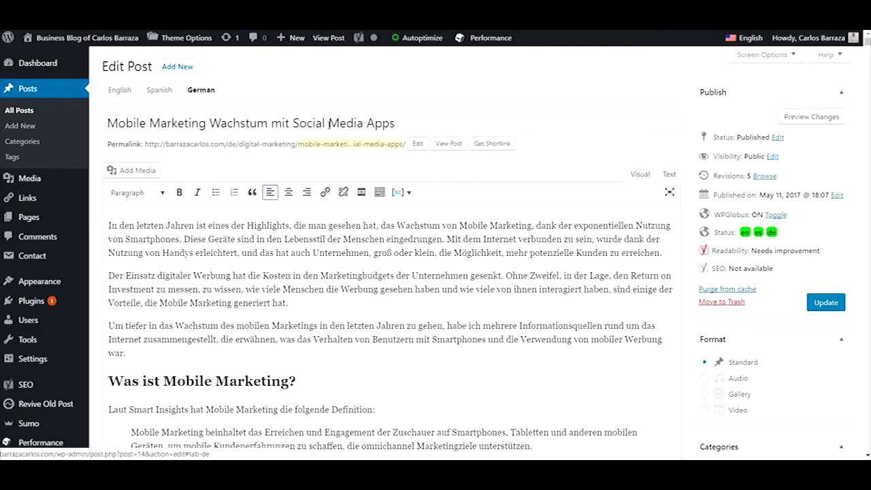
click(418, 143)
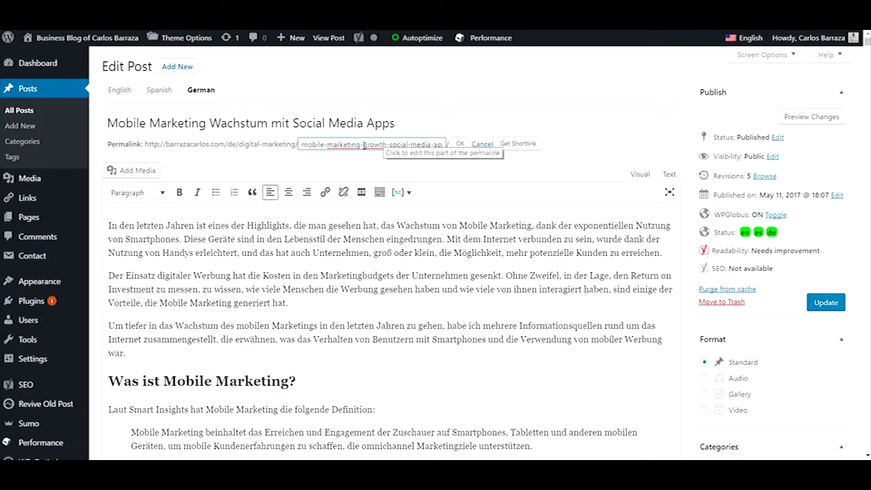
drag(364, 146, 535, 154)
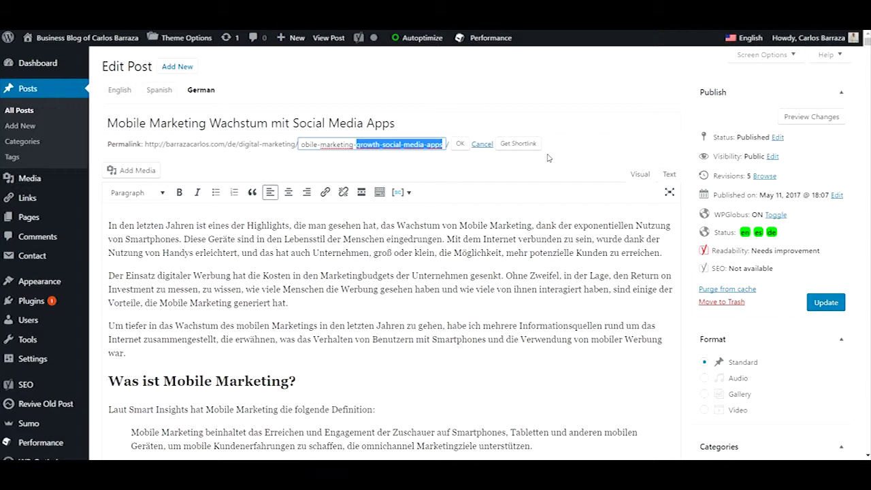
text(wachstum)
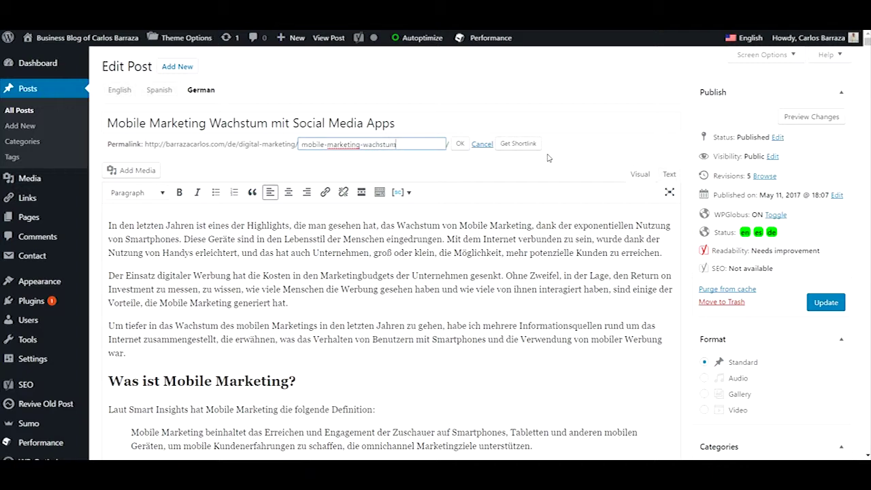
click(460, 144)
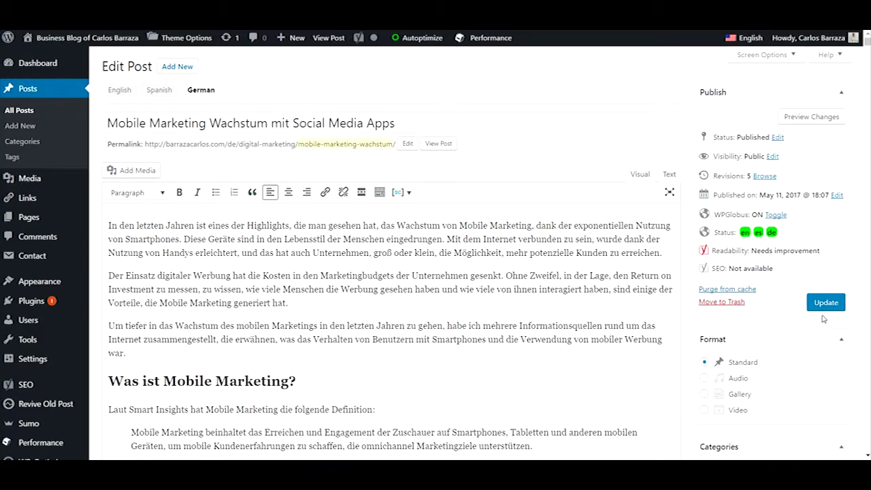
click(829, 308)
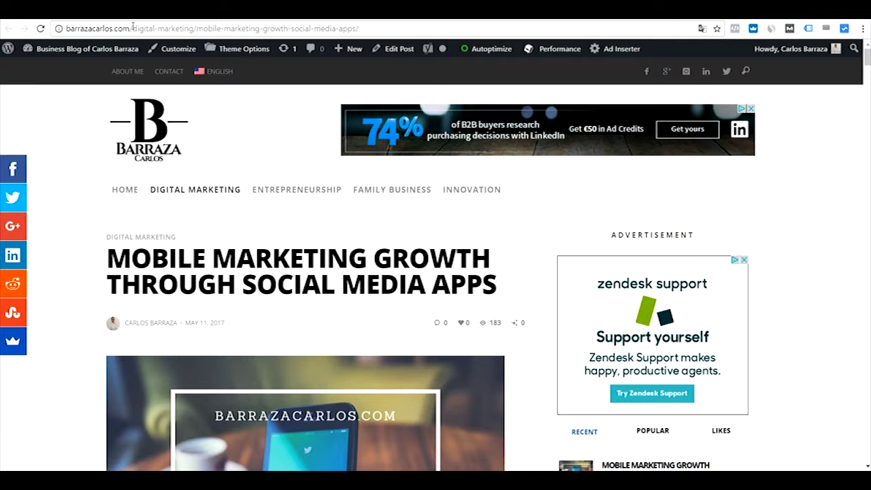
- Switch the live mobile marketing post to Español and to Deutsch, checking the permalink in the address of each version
click(222, 74)
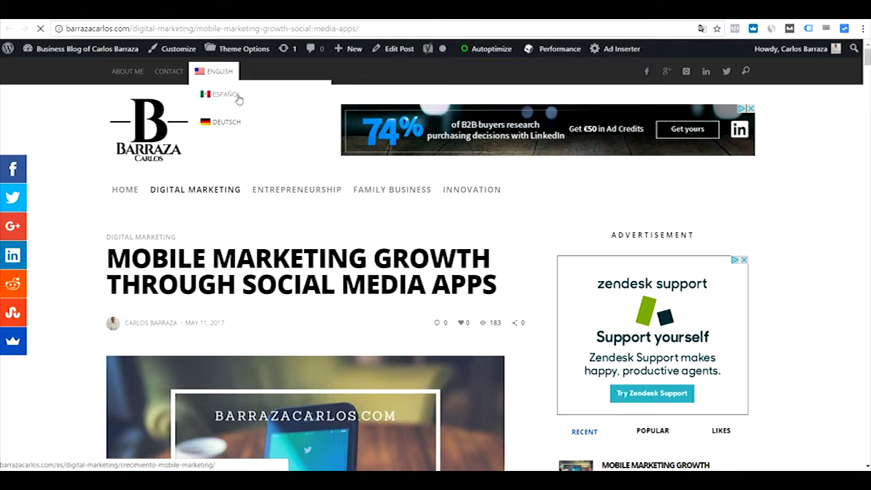
click(239, 99)
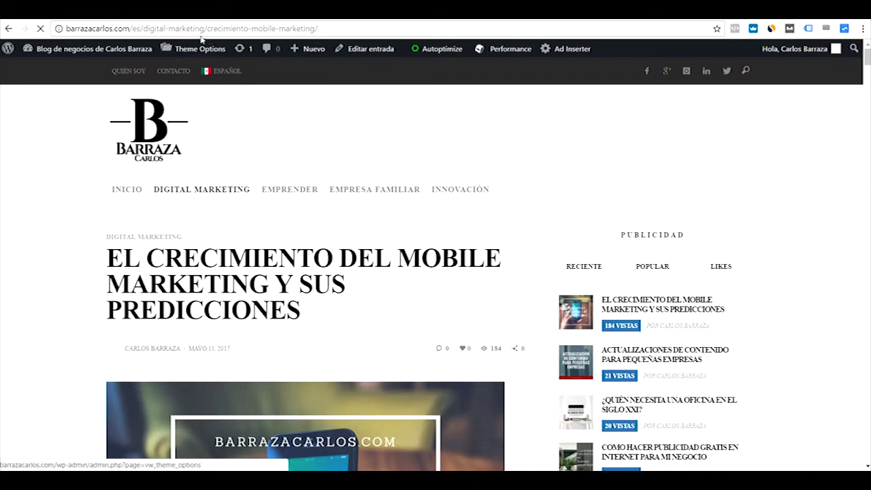
drag(208, 30, 329, 32)
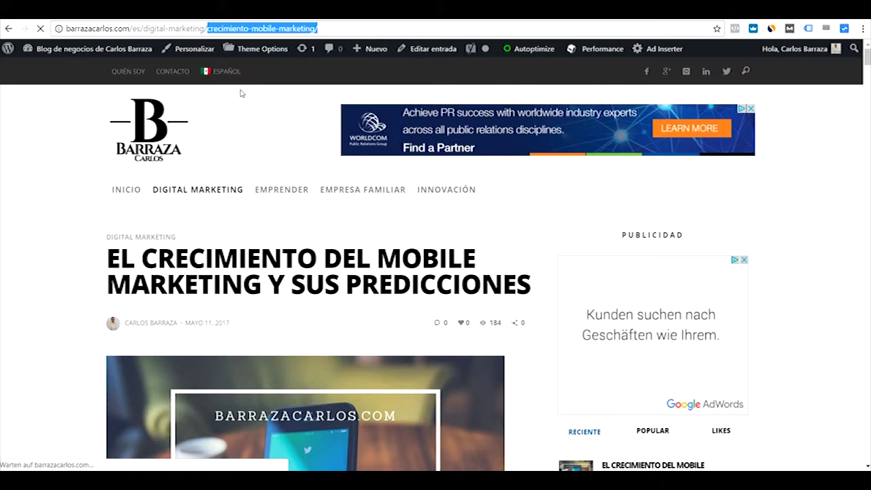
mouse_move(228, 76)
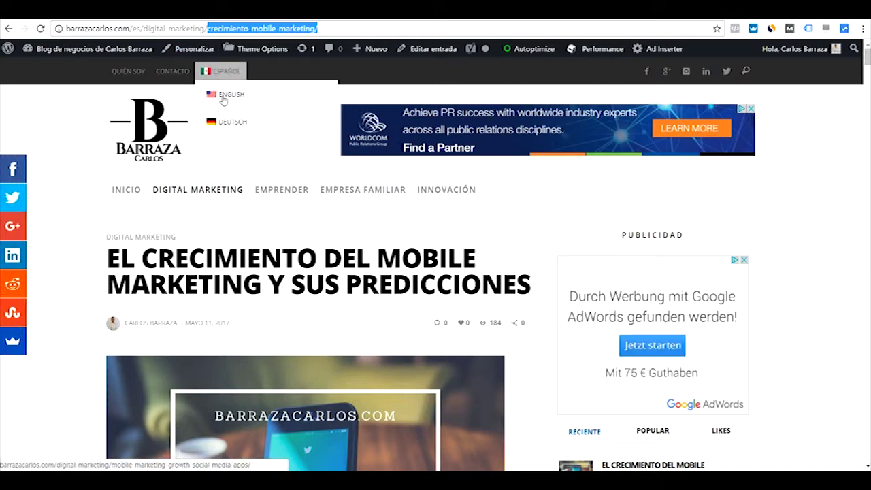
click(233, 128)
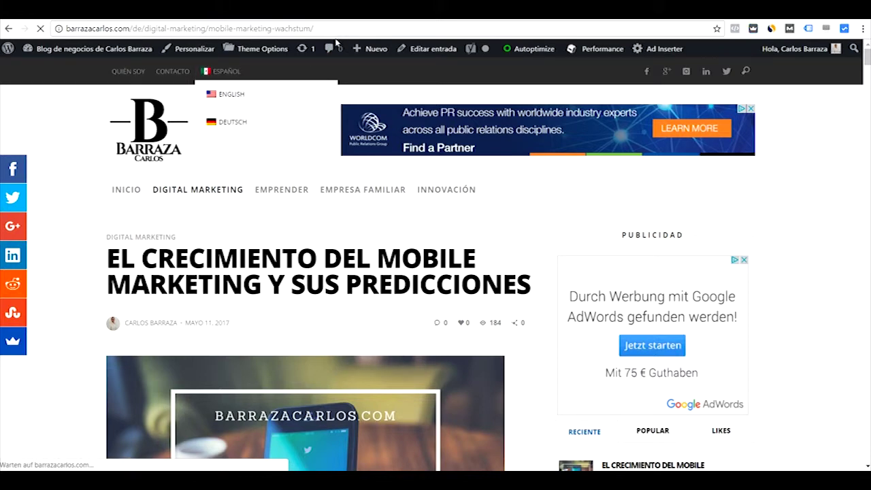
drag(315, 28, 210, 29)
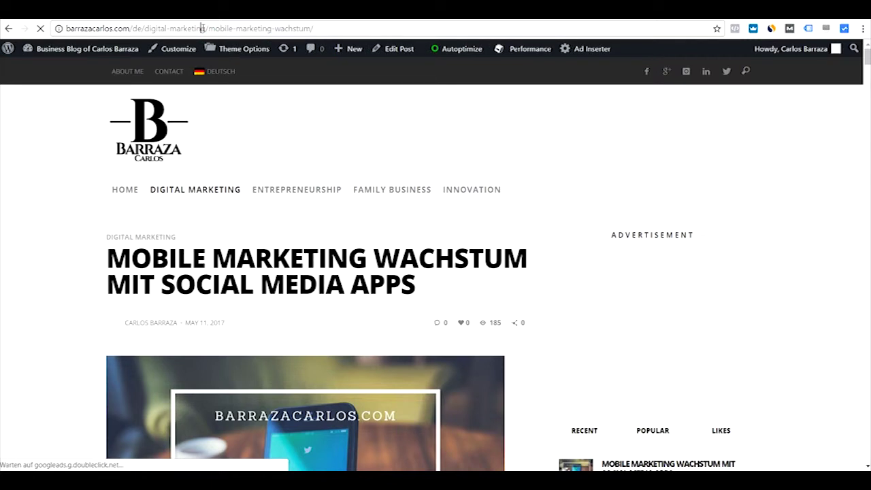
click(336, 28)
drag(323, 29, 65, 29)
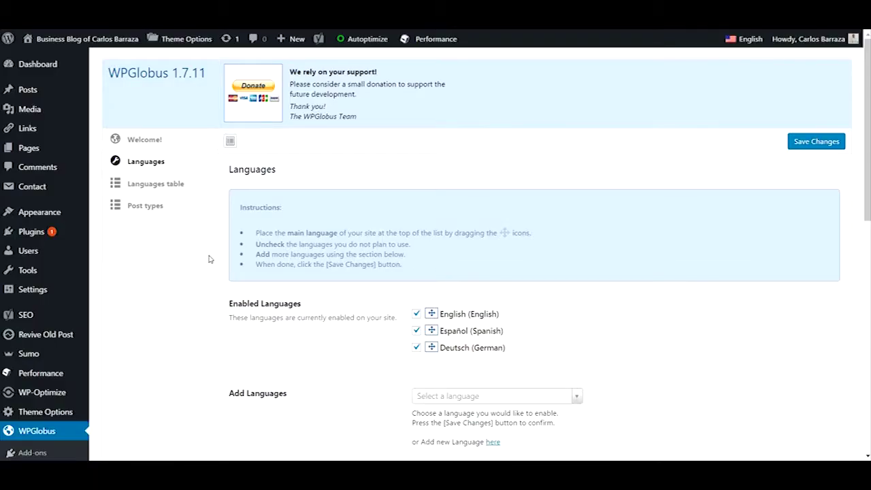
- Set the Language Selector Menu Style to Flat (horizontal) in the WPGlobus language settings and save the changes
scroll(185, 254, down, 2)
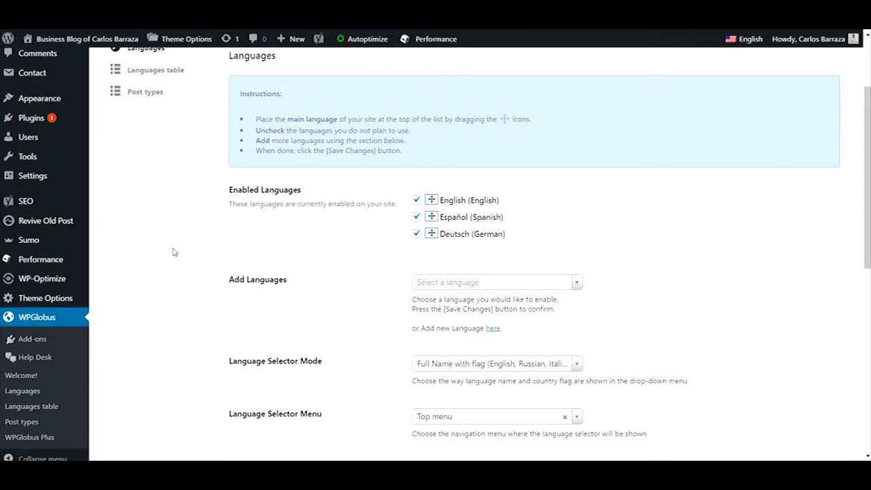
scroll(161, 255, down, 1)
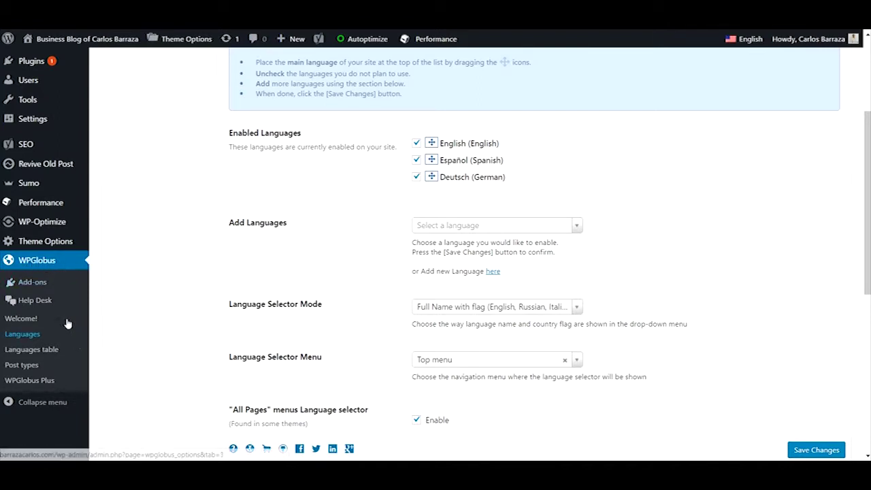
scroll(160, 315, down, 1)
scroll(177, 313, up, 5)
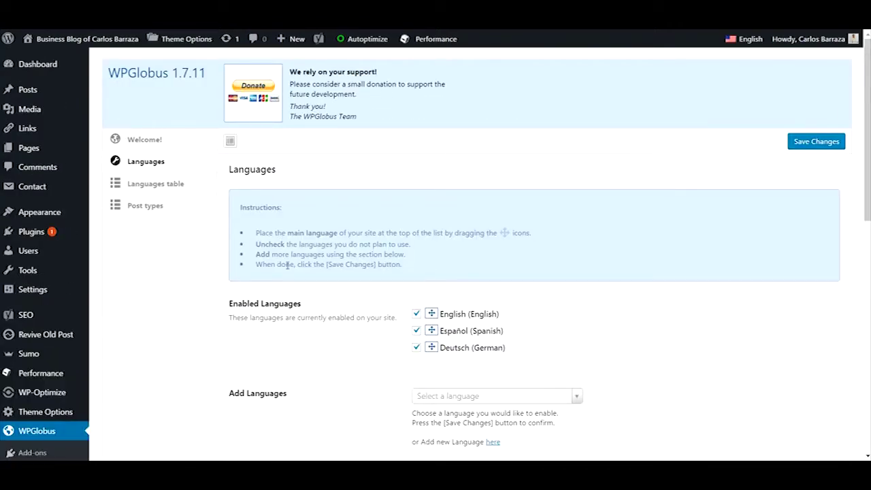
scroll(373, 314, down, 10)
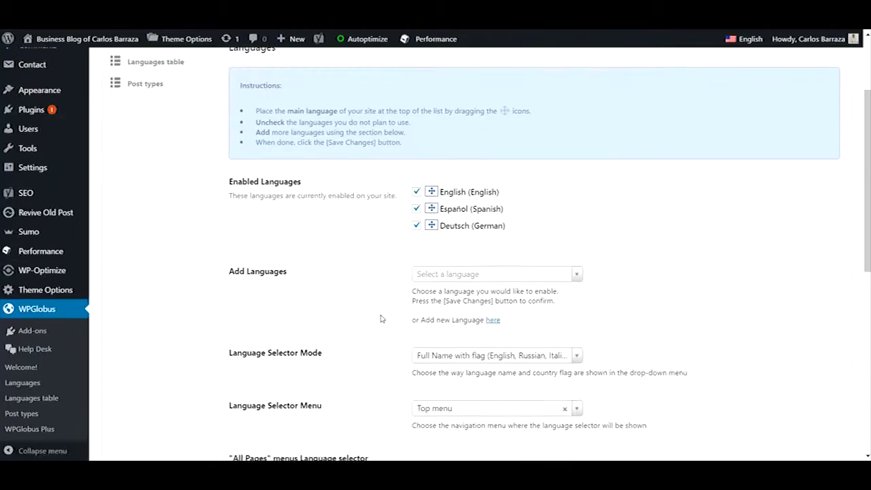
scroll(342, 254, down, 2)
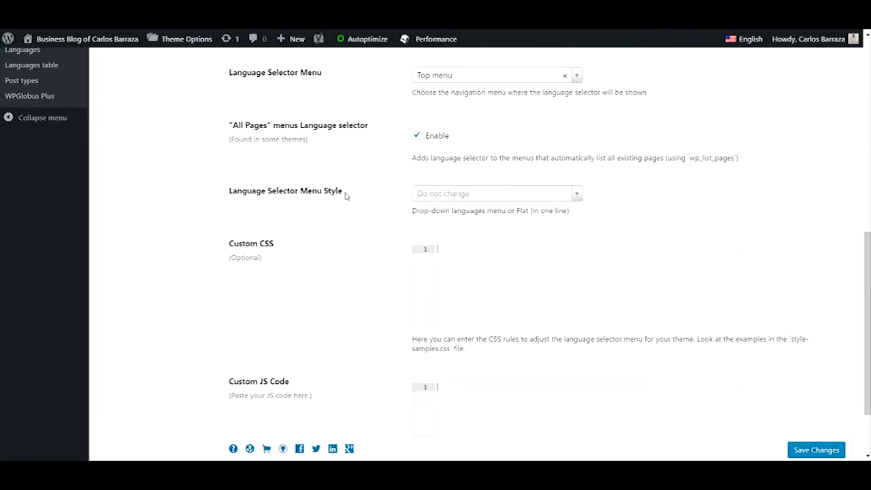
drag(346, 196, 223, 198)
click(610, 204)
click(577, 194)
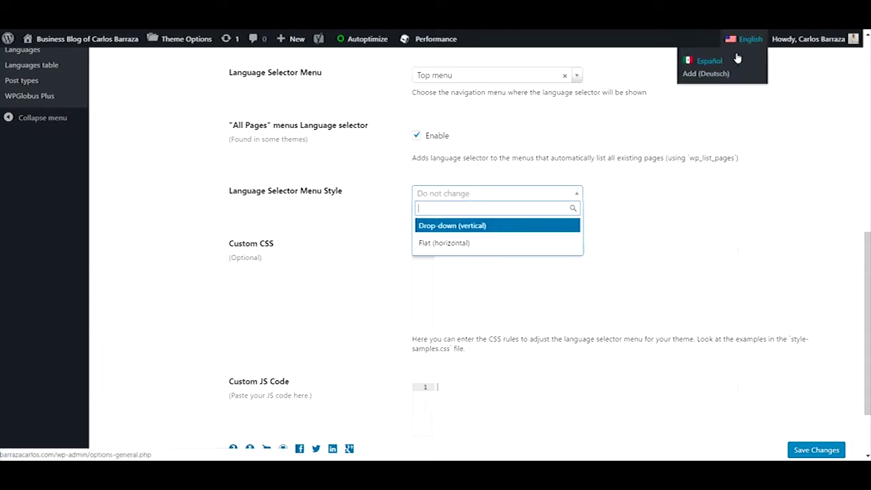
click(468, 244)
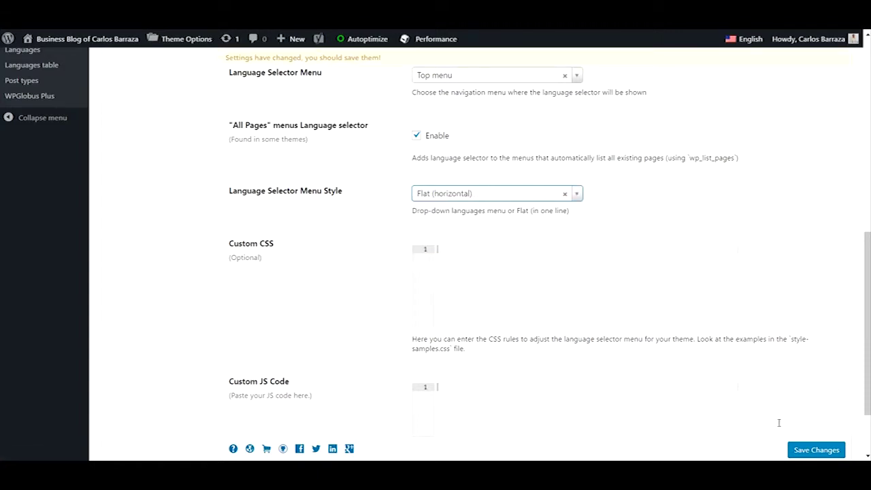
click(817, 450)
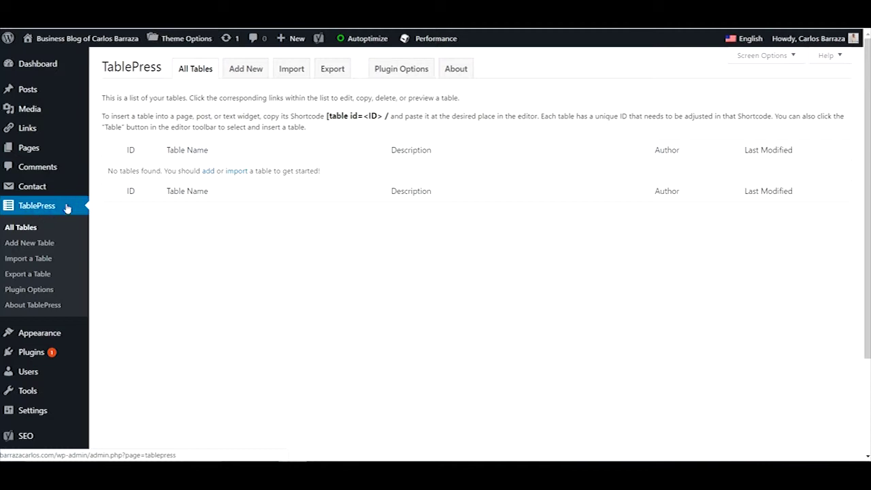
- Add a new TablePress table named Wpglobus with 5 rows and 5 columns
click(53, 245)
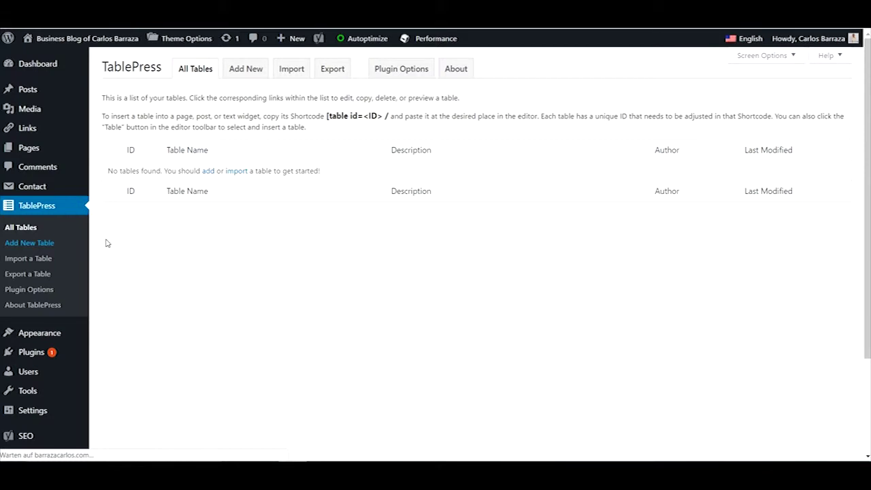
click(191, 173)
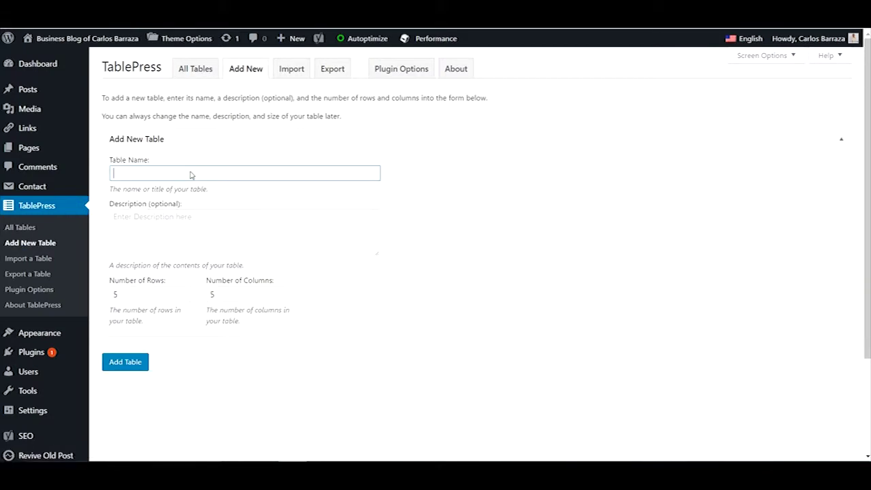
text(Wpglobus)
click(117, 364)
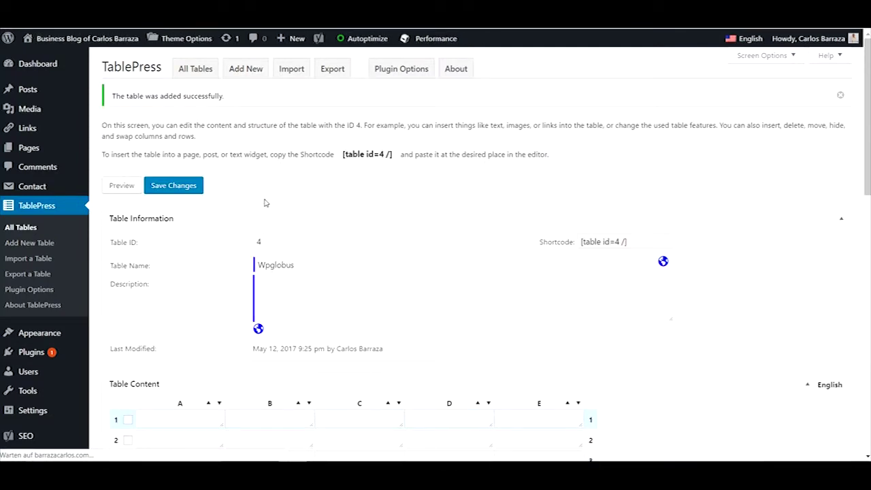
- Set the table name to Wpglobus en for English and español for Spanish, and save the name translations
scroll(348, 197, down, 1)
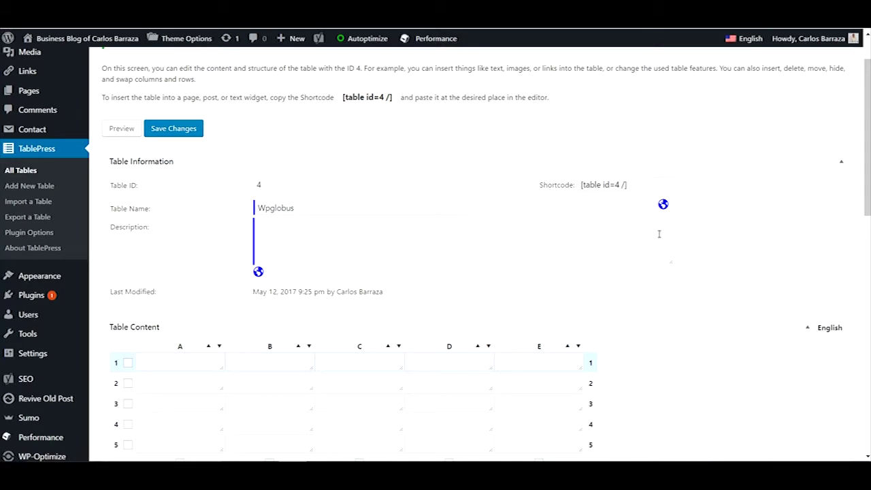
click(663, 204)
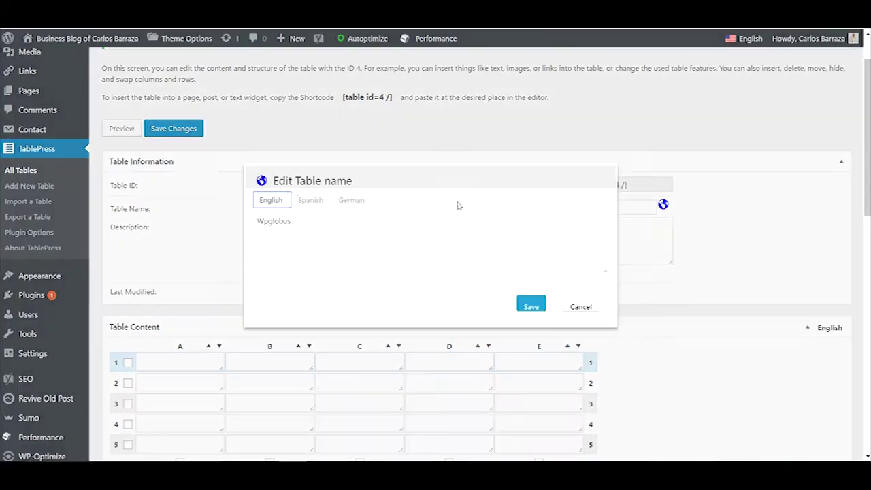
click(317, 202)
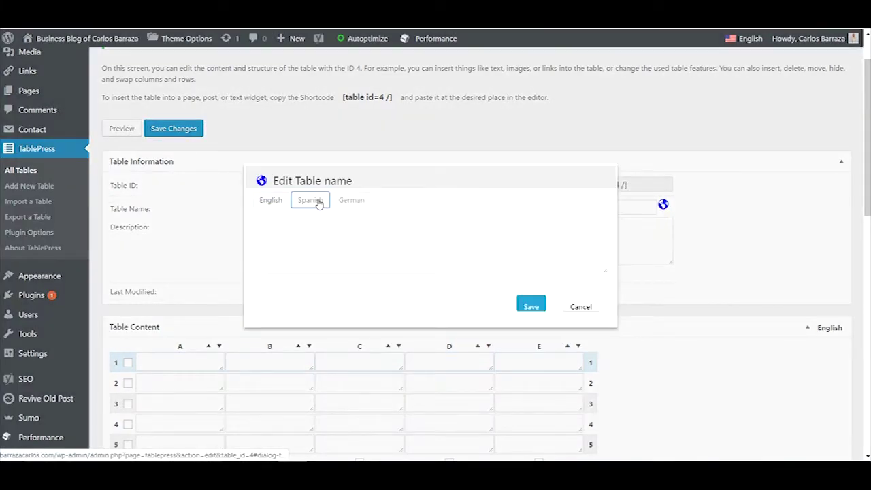
click(280, 200)
click(320, 228)
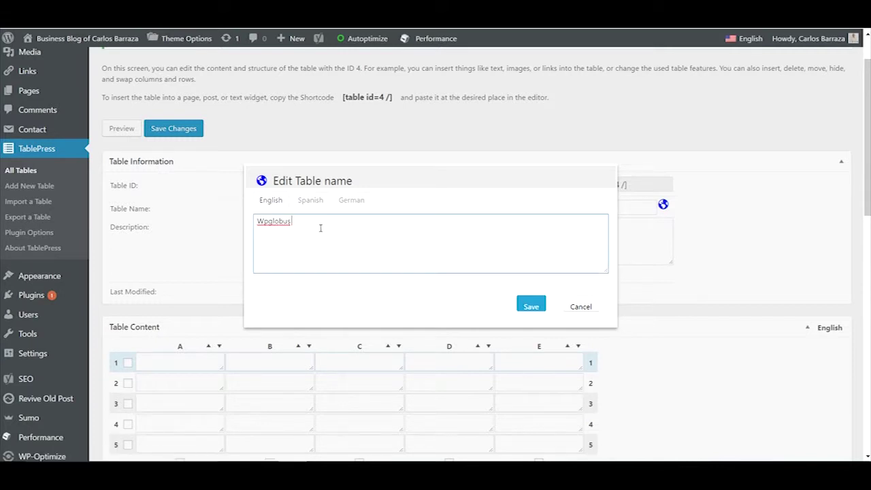
click(310, 200)
click(315, 233)
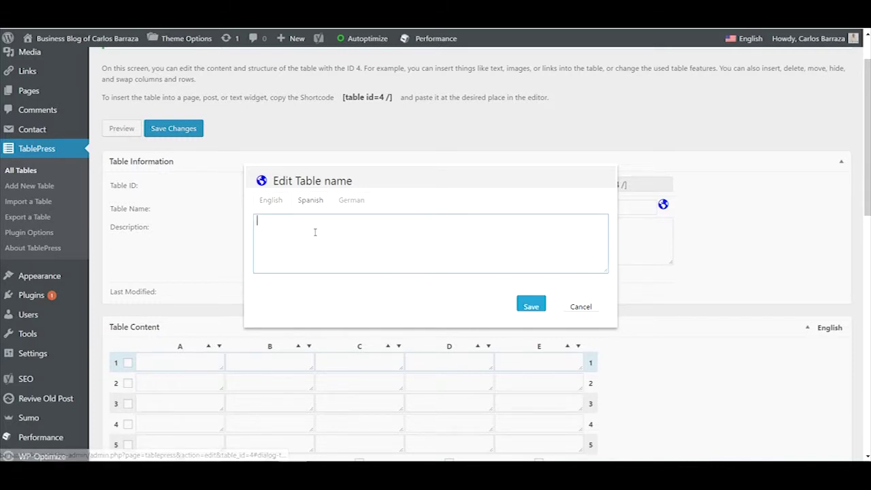
text(español)
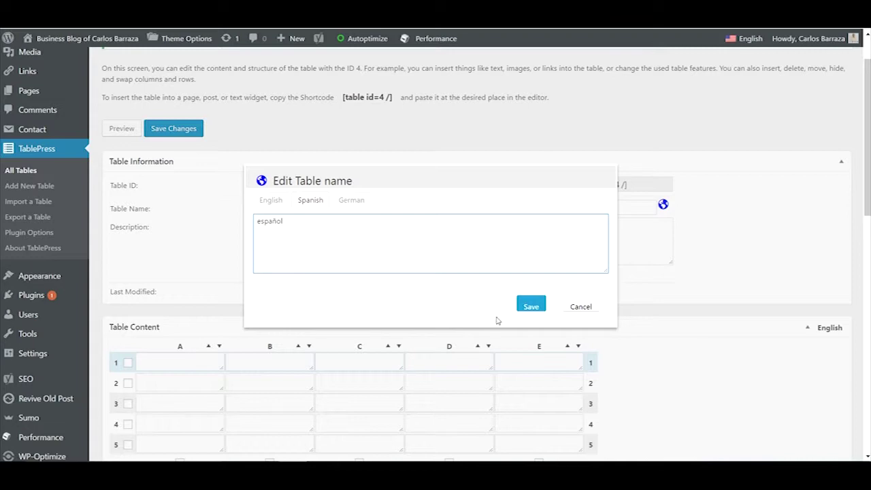
click(532, 306)
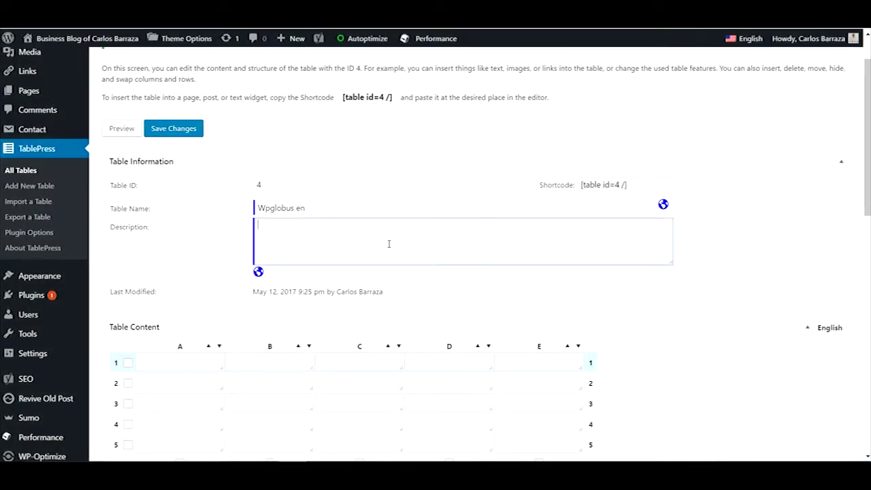
- Enter english as the table's English description and español as its Spanish description, and save the translations
scroll(386, 245, down, 1)
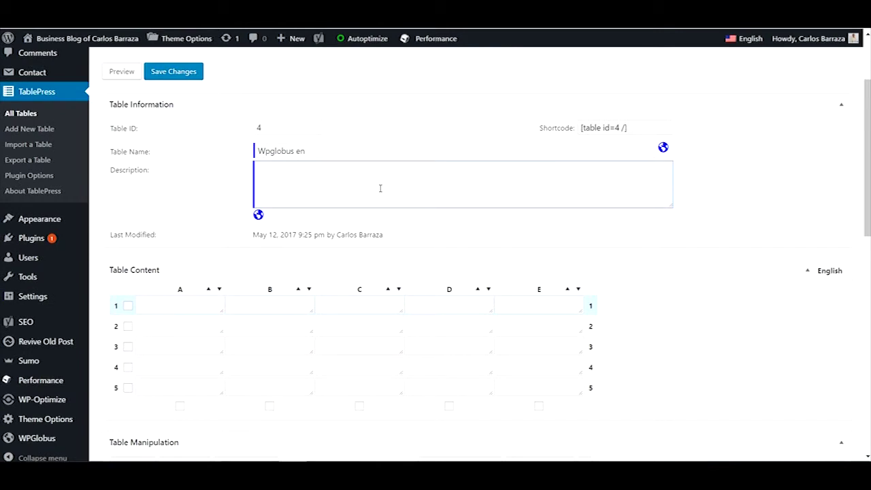
scroll(354, 164, down, 1)
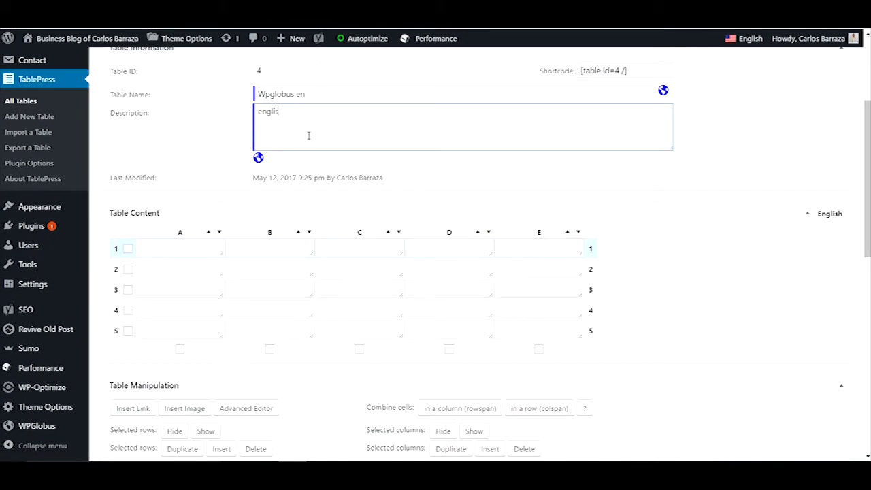
click(258, 158)
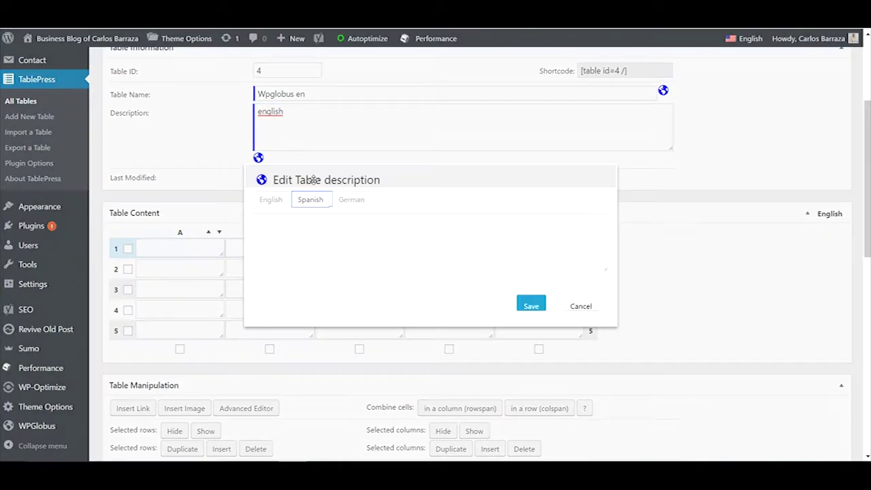
click(319, 246)
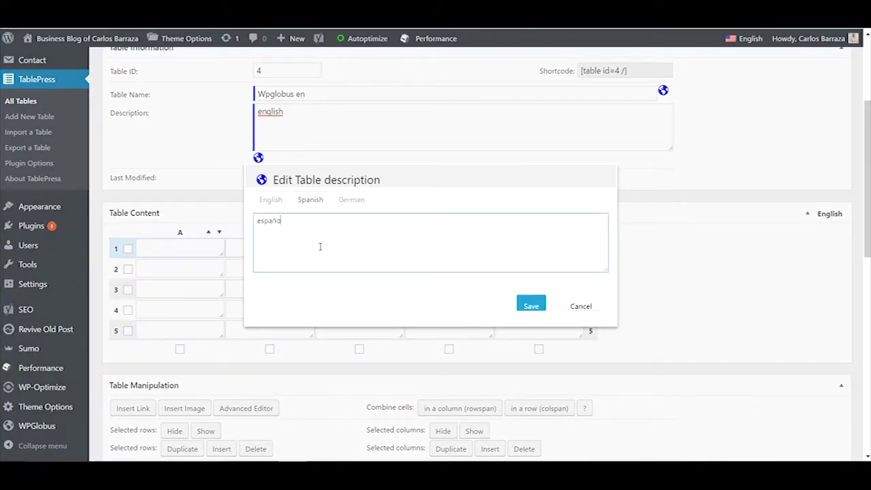
click(531, 306)
- Fill the English table content with word in cell A1 and english in cell A2
click(189, 251)
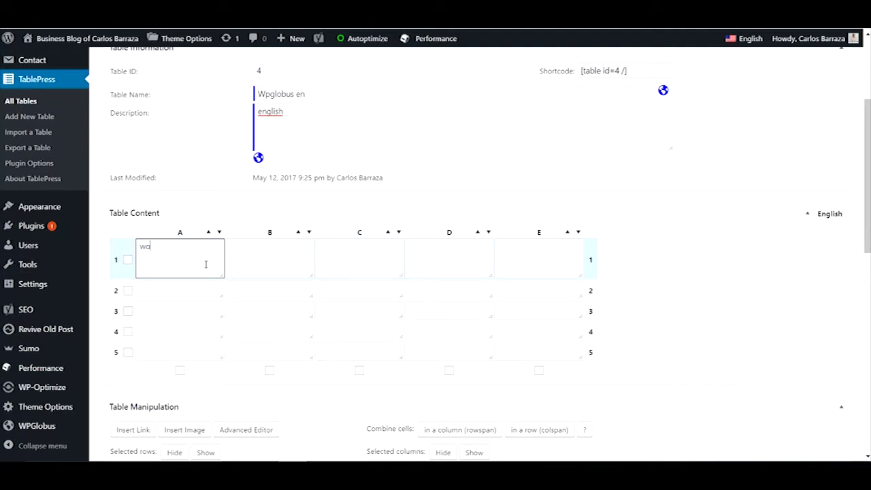
click(202, 283)
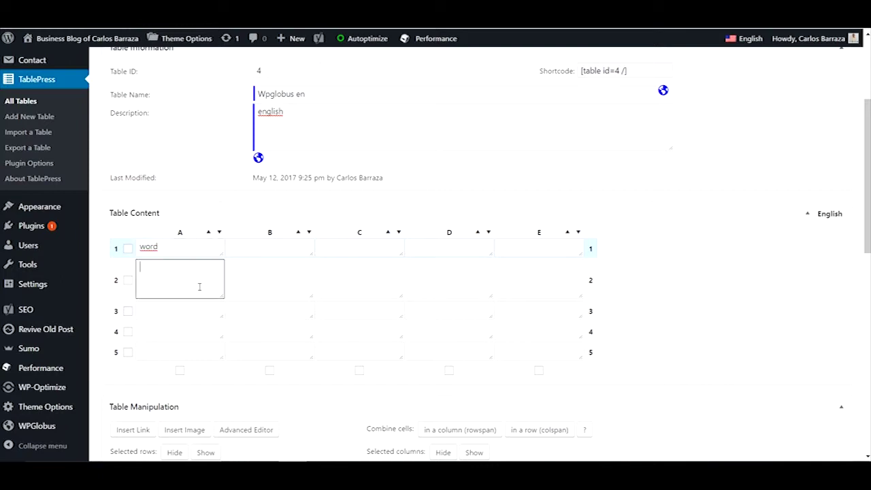
mouse_move(825, 217)
text(english)
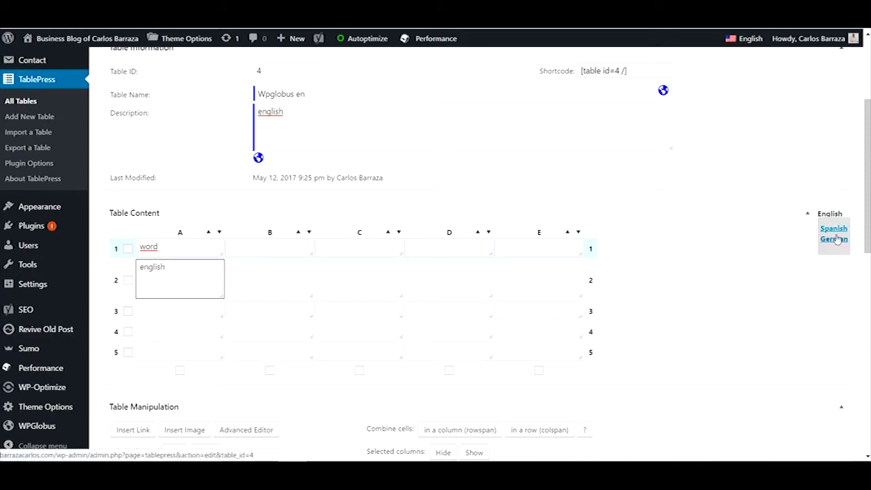
- Fill the Spanish table content with palabra in cell A1 and español in cell A2, and save the table
click(834, 229)
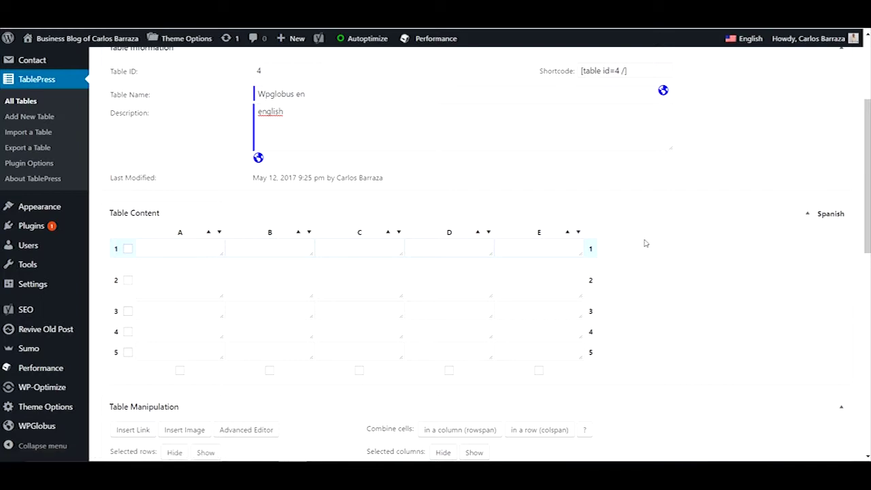
click(179, 256)
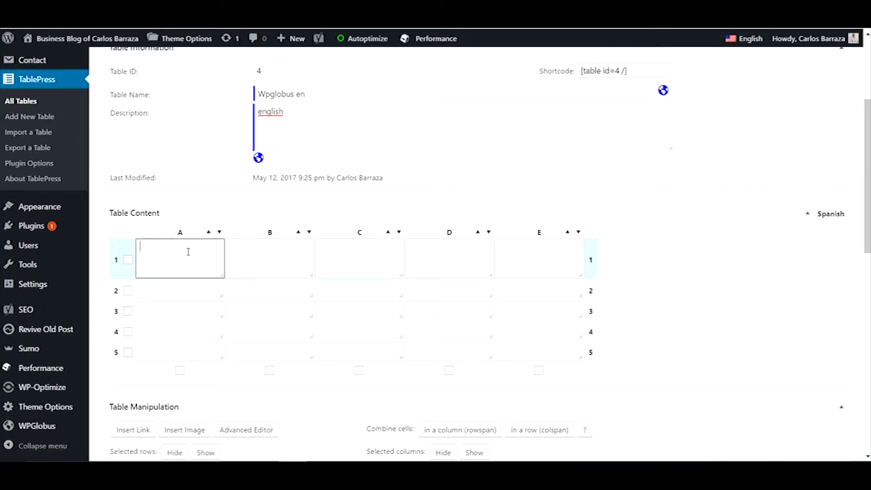
text(palabra)
click(188, 295)
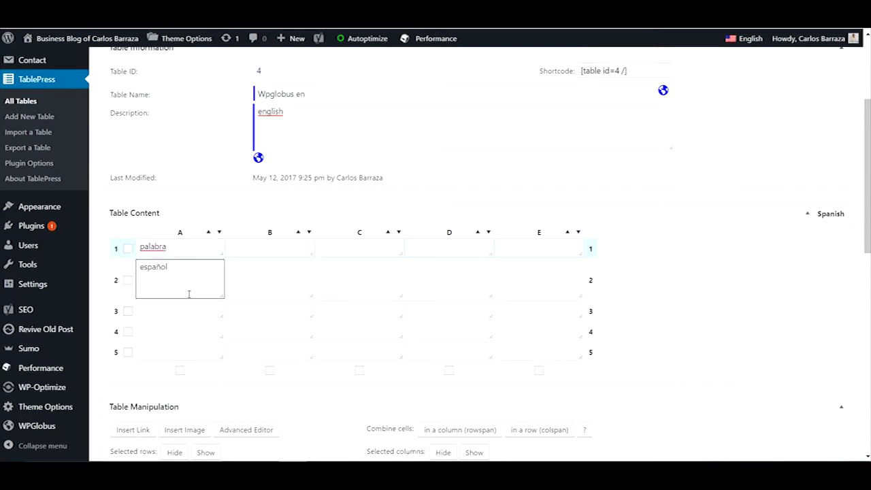
click(712, 278)
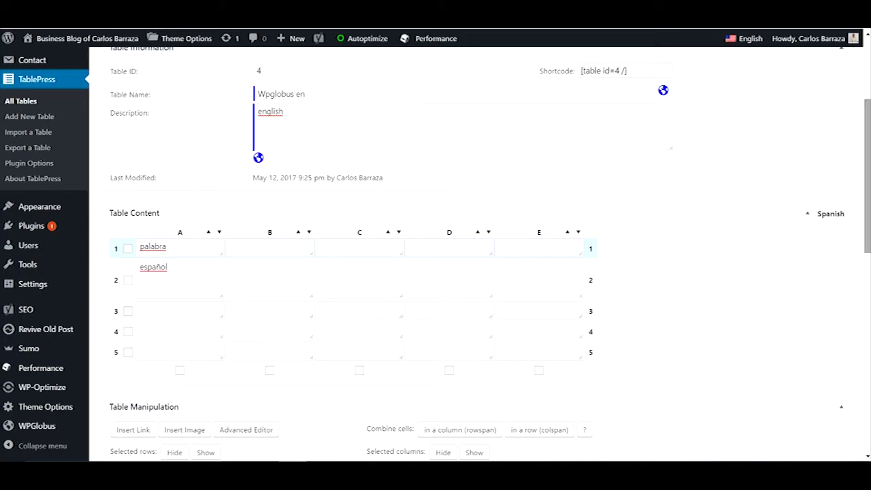
drag(868, 233, 868, 431)
click(198, 359)
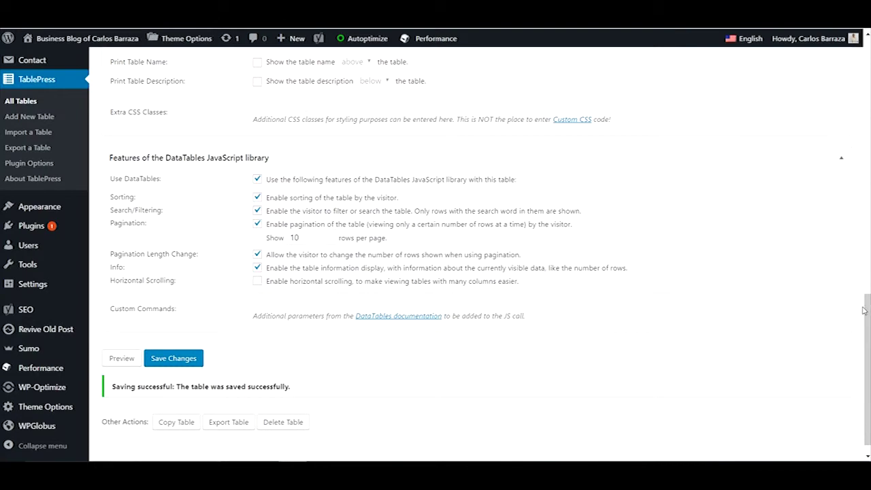
- Create a new post with the English title Wpglobus table and the shortcode [table id=4 /] as its content
drag(865, 311, 865, 56)
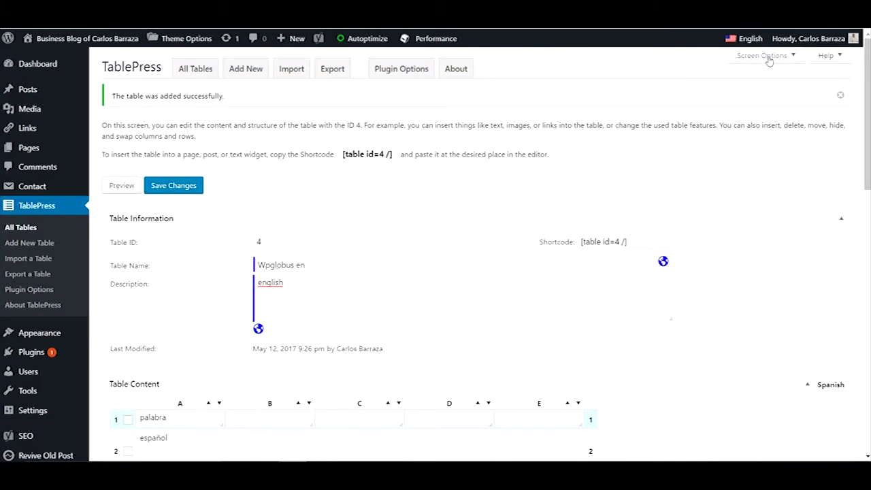
mouse_move(41, 94)
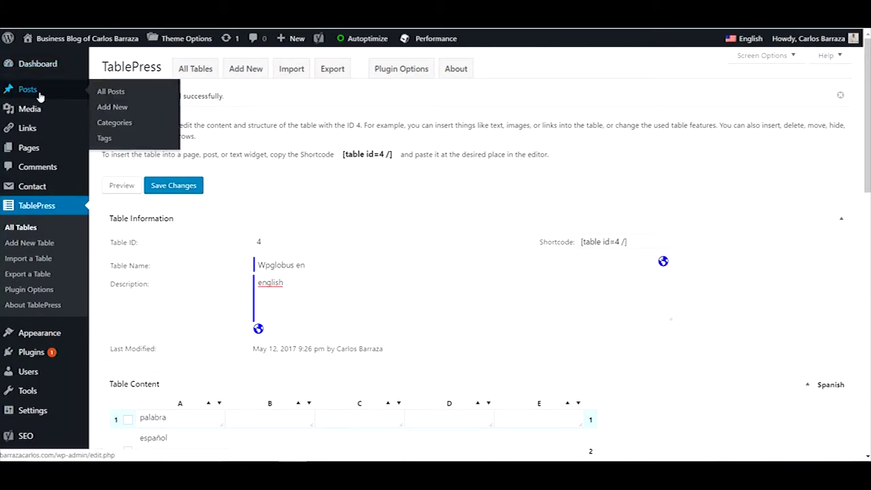
click(111, 108)
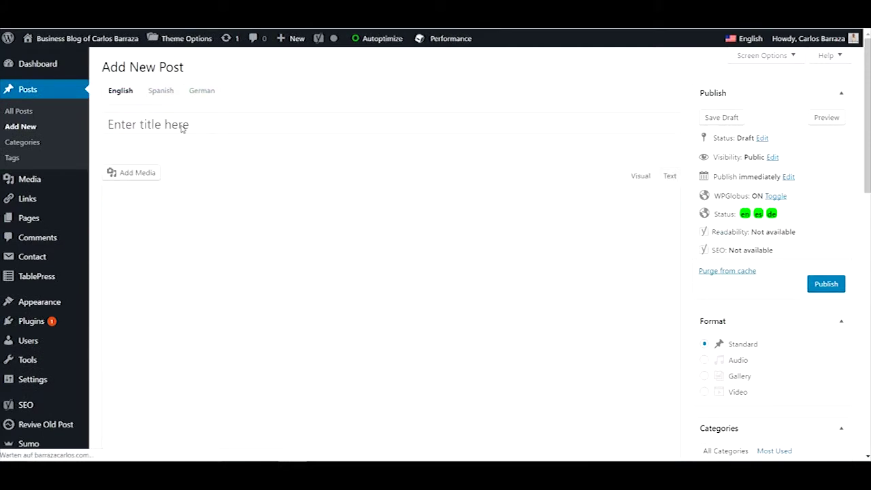
click(198, 125)
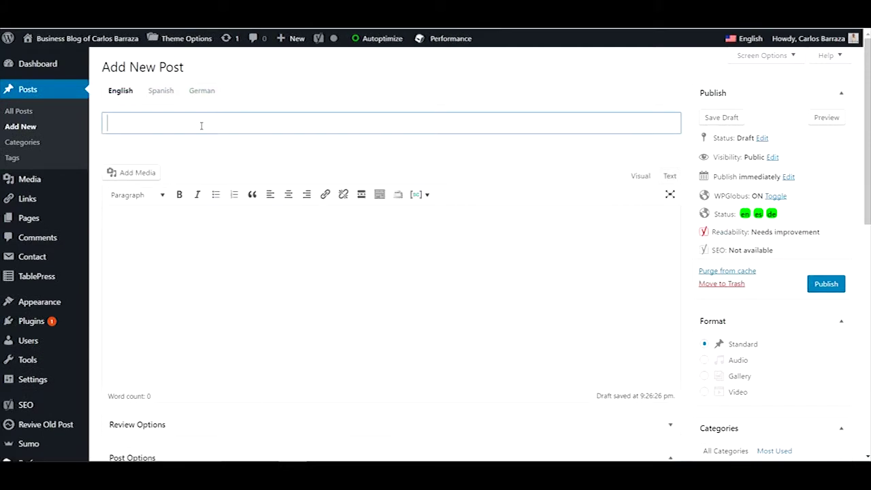
text(Wpglobus )
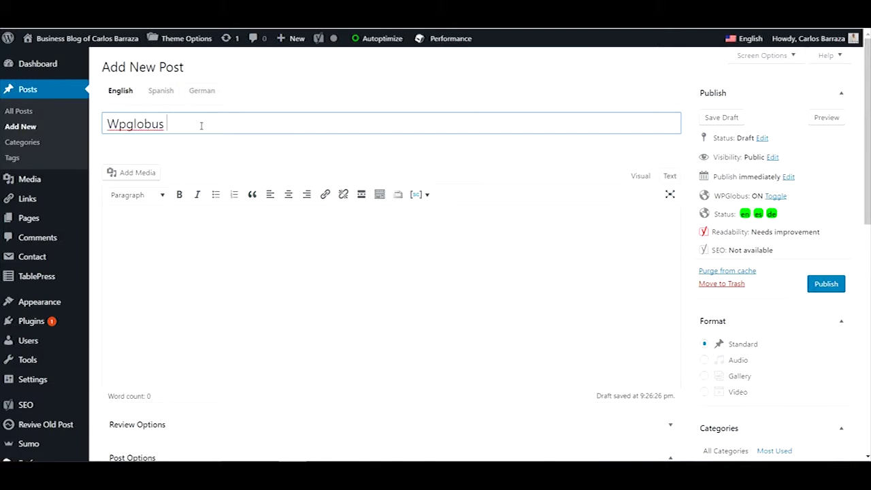
text(table)
click(273, 239)
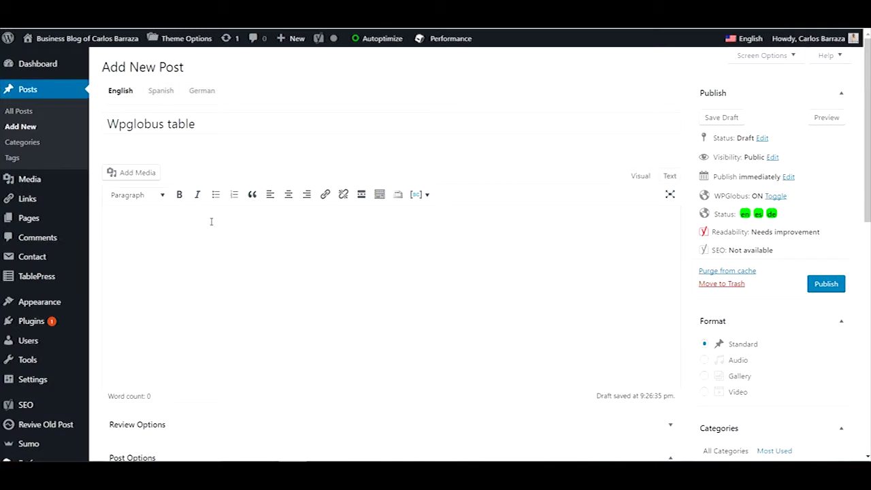
text([table id=3 /])
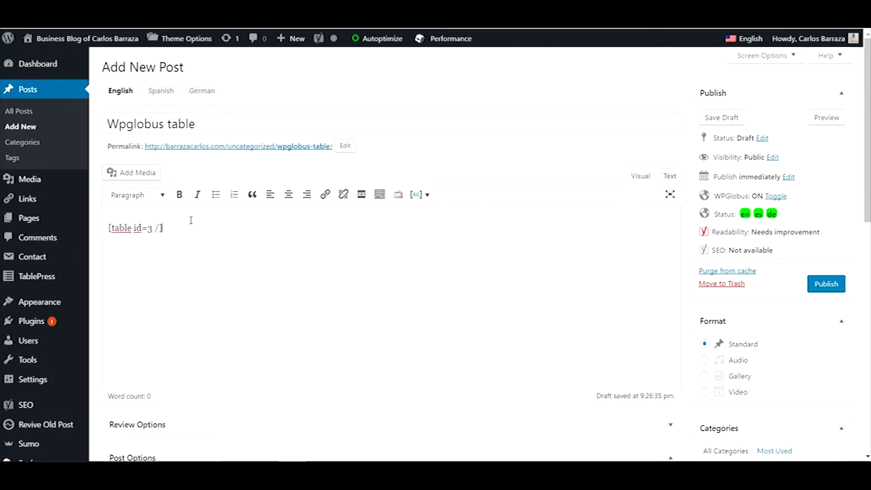
text(4)
- Give the post's Spanish version the shortcode [table id=4 /] and the title Wpglobus tabla
click(162, 92)
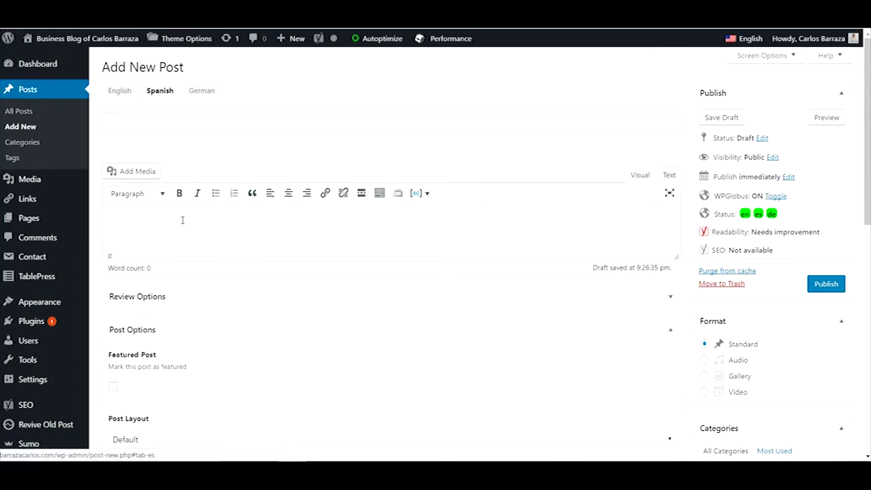
double_click(150, 226)
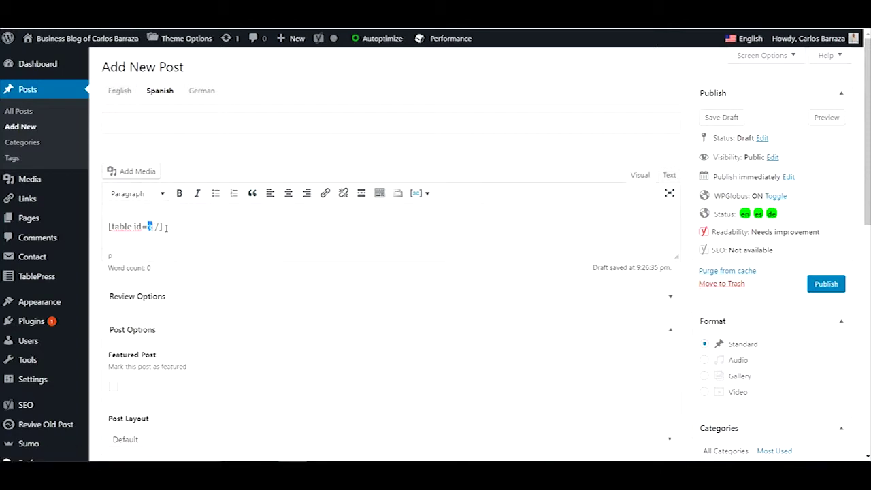
text(4)
click(148, 124)
text(W)
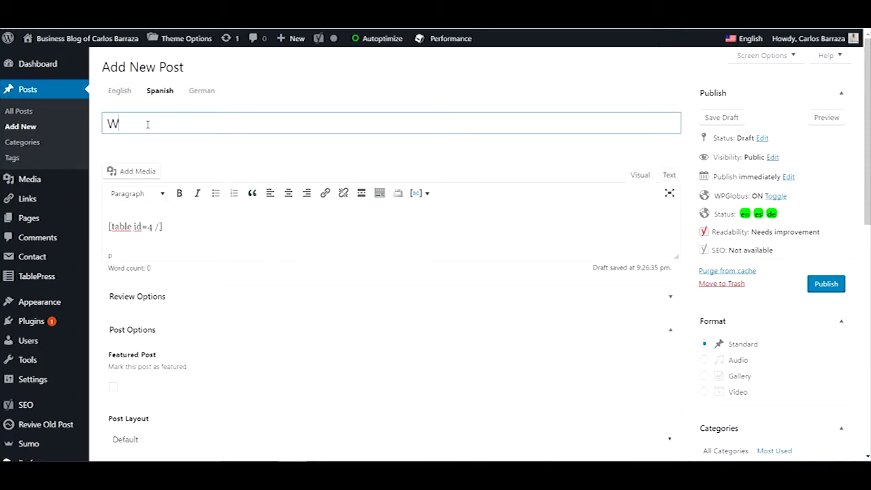
text(pglobus tabla)
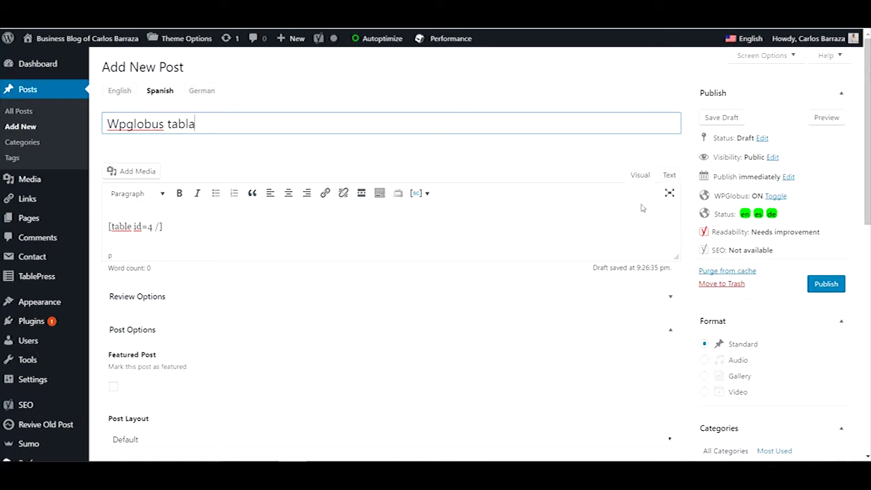
- Change the publishing status of the post's German version, and publish the post
click(771, 213)
click(771, 272)
click(827, 288)
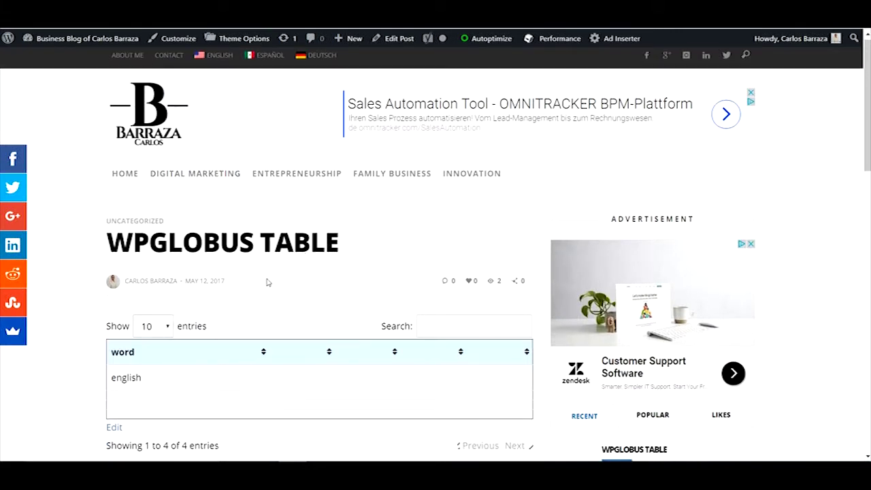
- Examine the table in the live English post, and switch the post to Español to check its Spanish table
scroll(266, 280, down, 1)
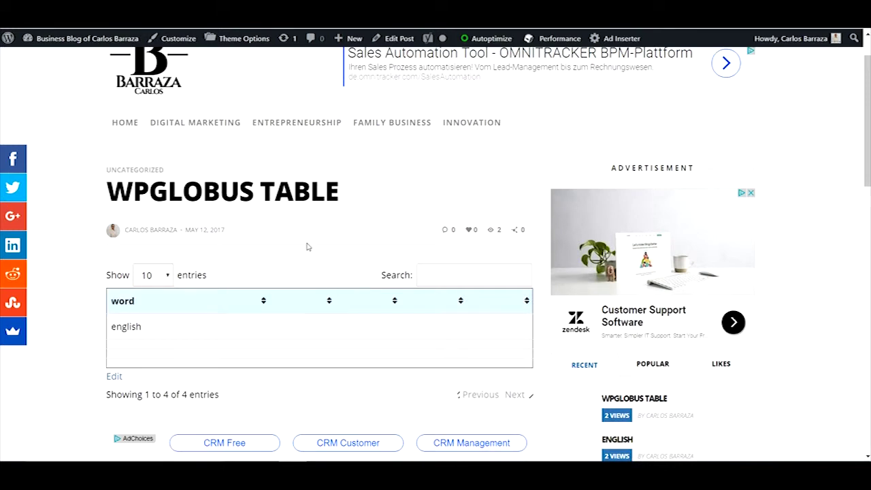
scroll(273, 216, up, 1)
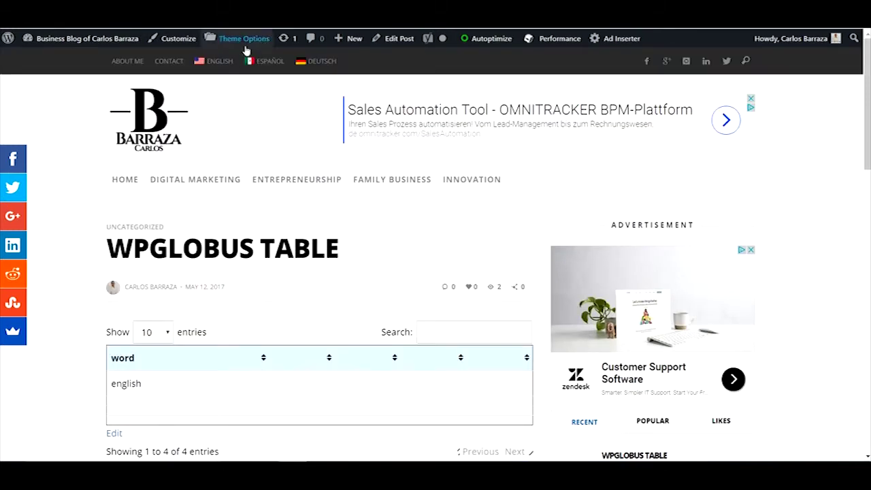
click(267, 63)
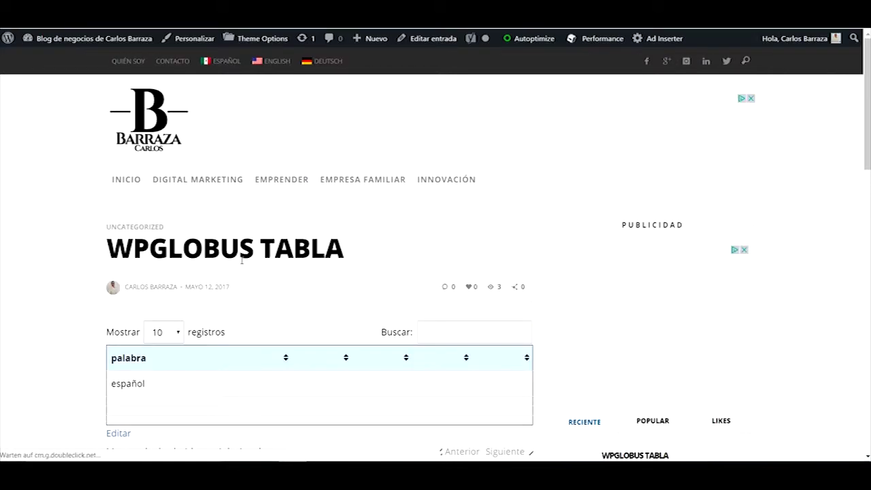
scroll(369, 281, down, 1)
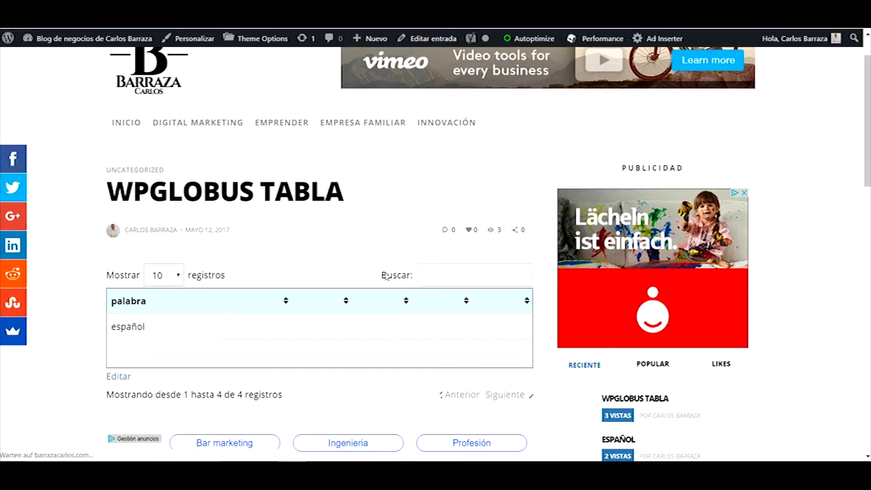
- Examine the entries selector, search box and record summary around the table in the live Spanish post
drag(383, 277, 103, 273)
click(102, 273)
triple_click(106, 275)
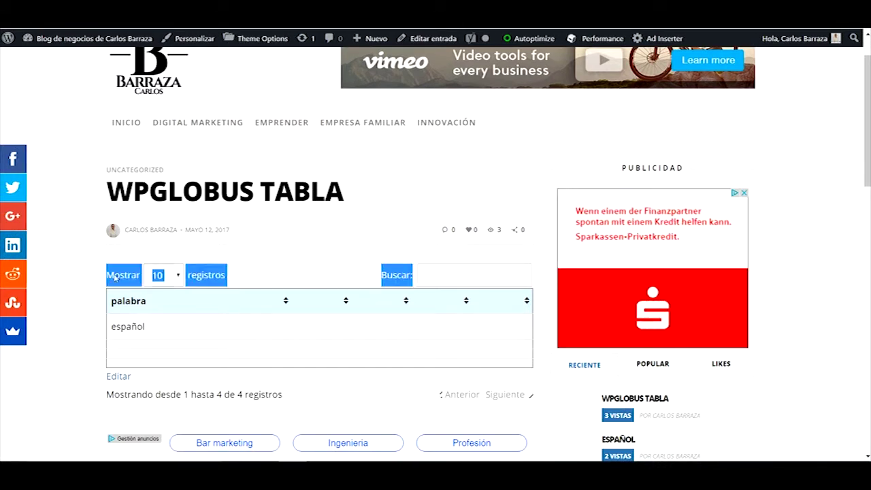
click(451, 275)
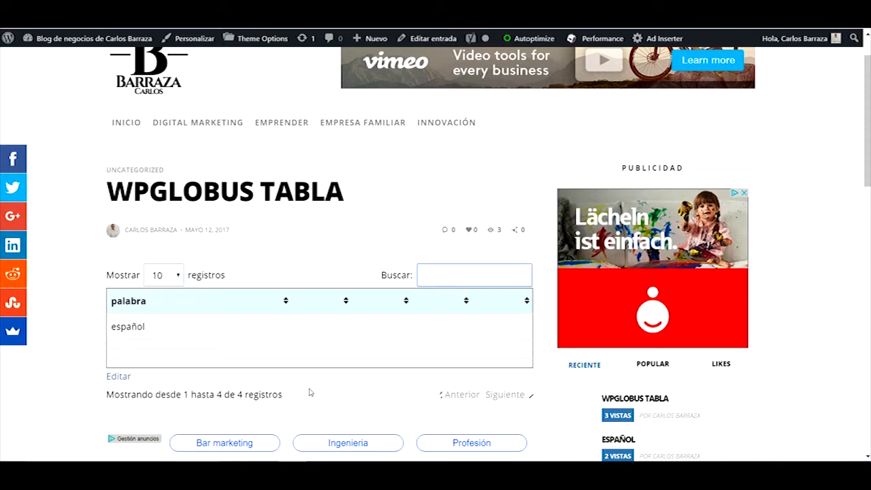
drag(285, 397, 193, 394)
click(200, 386)
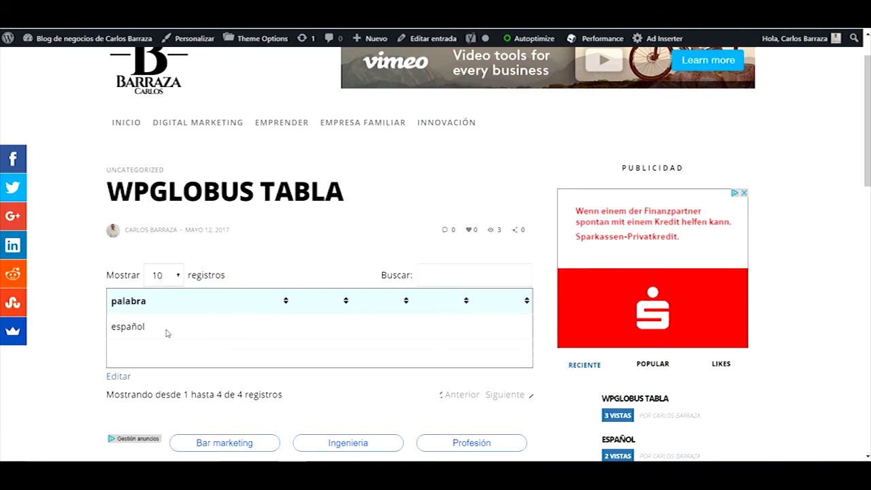
scroll(456, 249, up, 1)
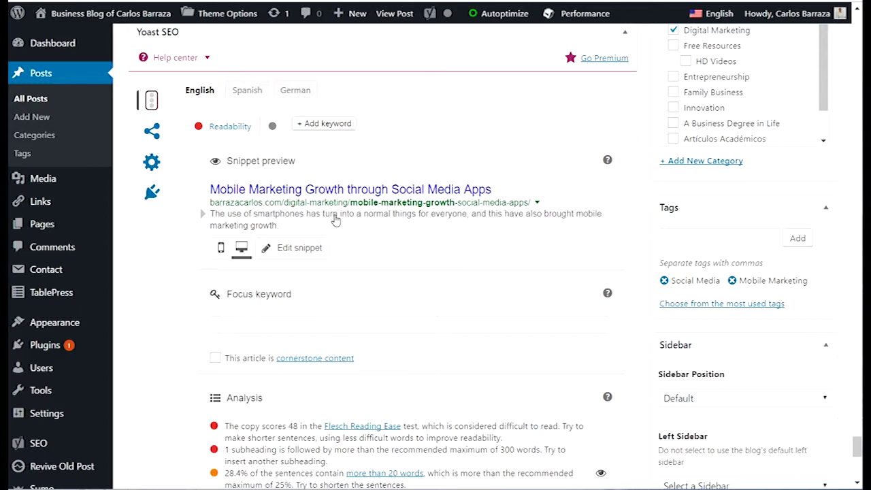
- Set the Yoast SEO focus keyword of the English version to Mobile Marketing Growth, taken from its snippet title
drag(347, 193, 215, 195)
key(ctrl+c)
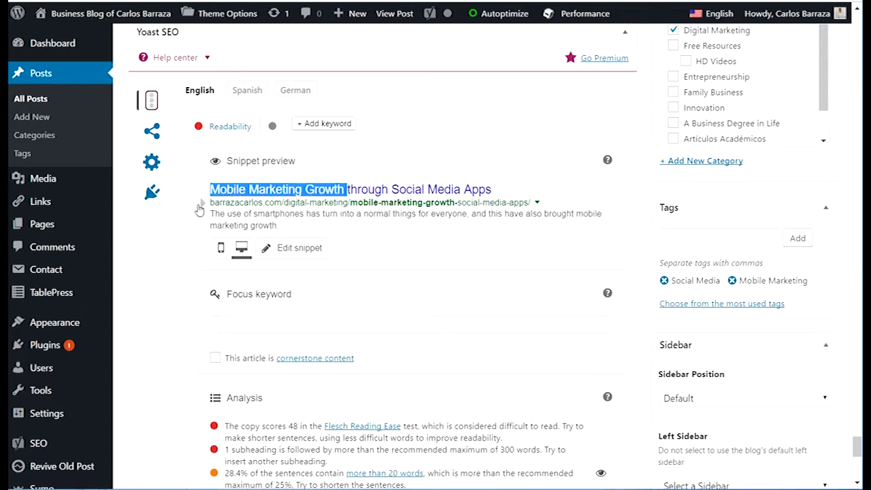
click(291, 326)
key(ctrl+v)
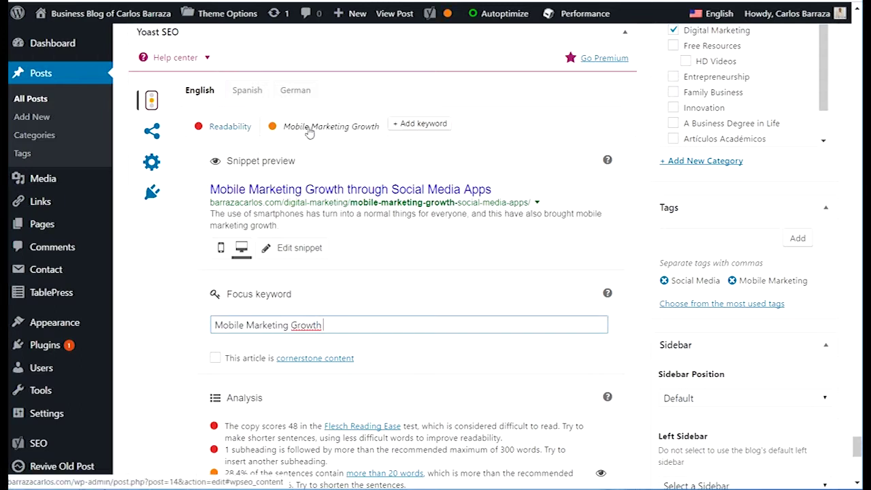
click(359, 313)
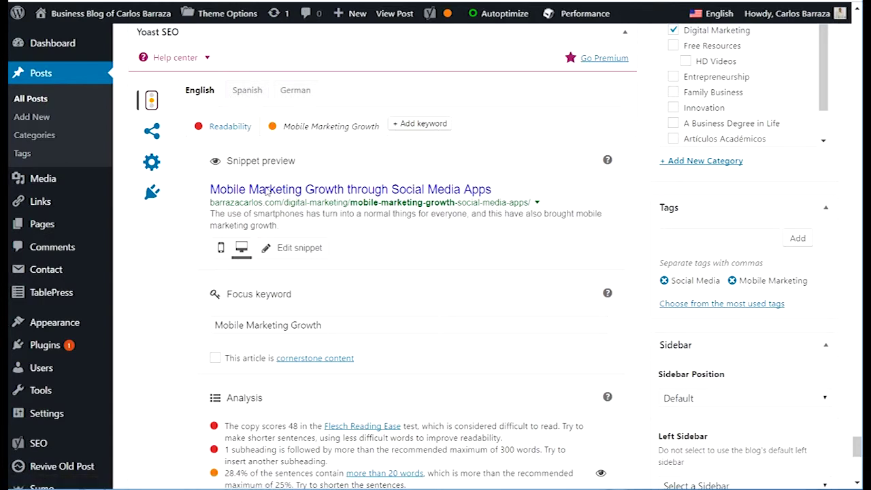
- Examine the Yoast SEO analysis of the English version for its focus keyword
scroll(303, 339, down, 3)
scroll(281, 291, up, 4)
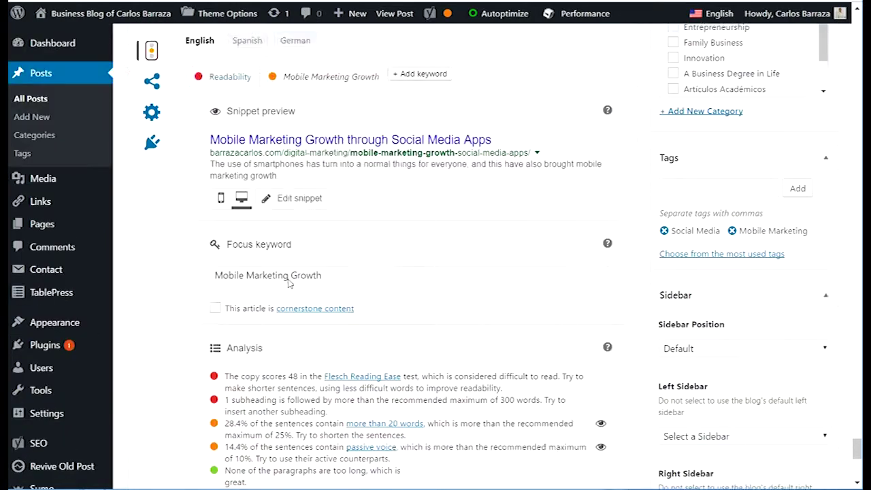
scroll(348, 308, down, 1)
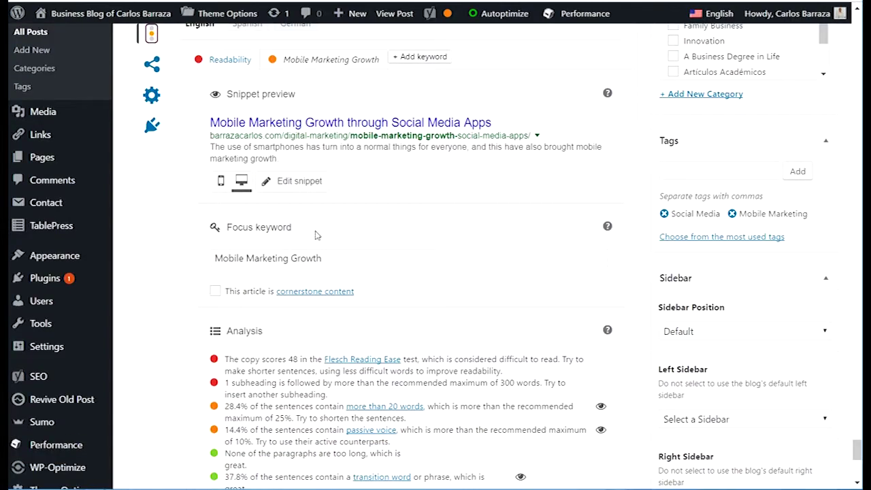
click(272, 61)
scroll(320, 312, down, 2)
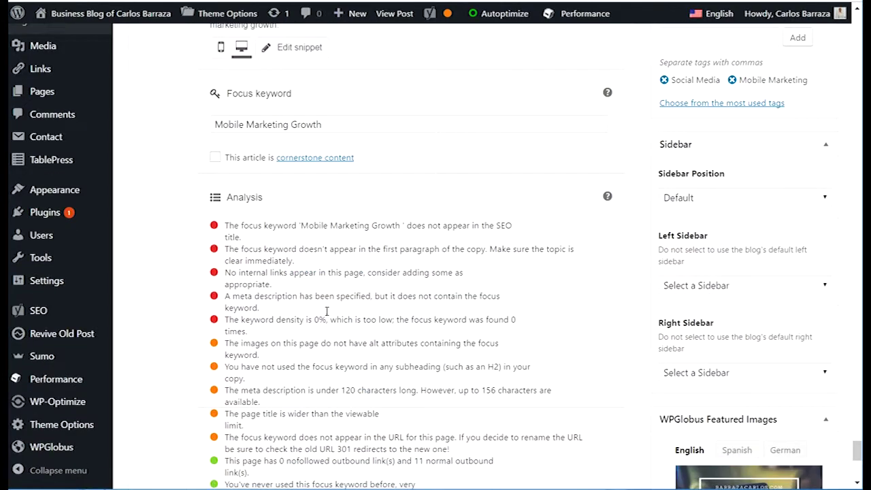
scroll(302, 267, down, 3)
scroll(303, 269, up, 6)
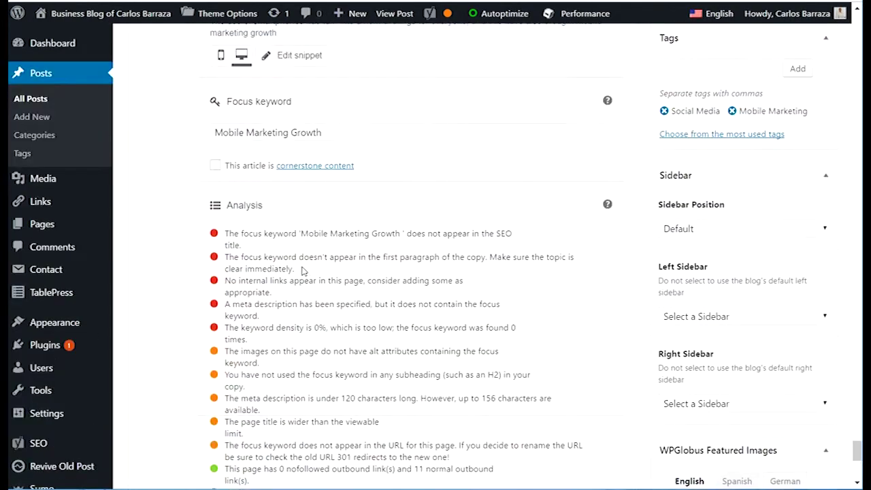
- Set the Yoast SEO focus keyword of the Spanish version to Crecimiento del Mobile Marketing, taken from its snippet title
click(250, 91)
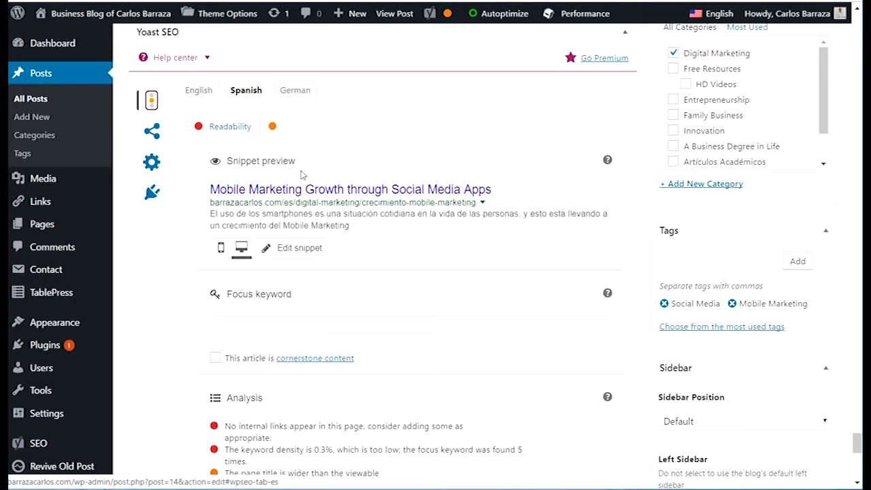
drag(404, 192, 224, 191)
key(ctrl+c)
click(295, 324)
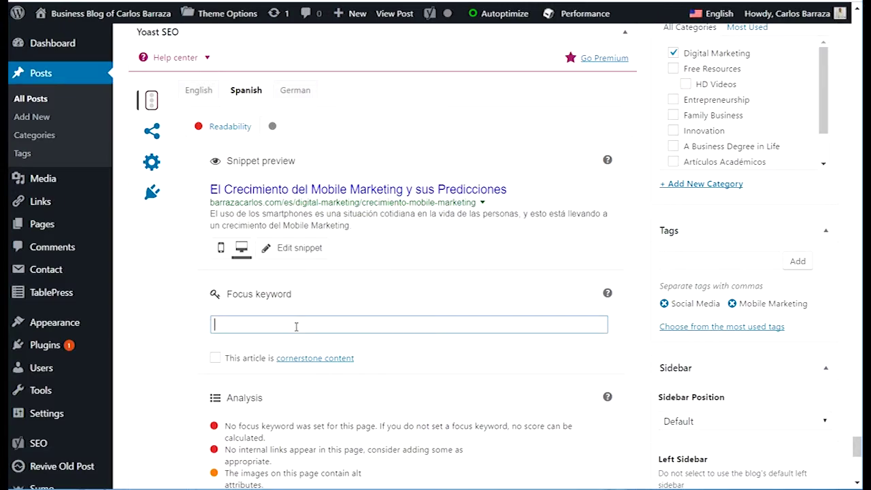
key(ctrl+v)
click(333, 302)
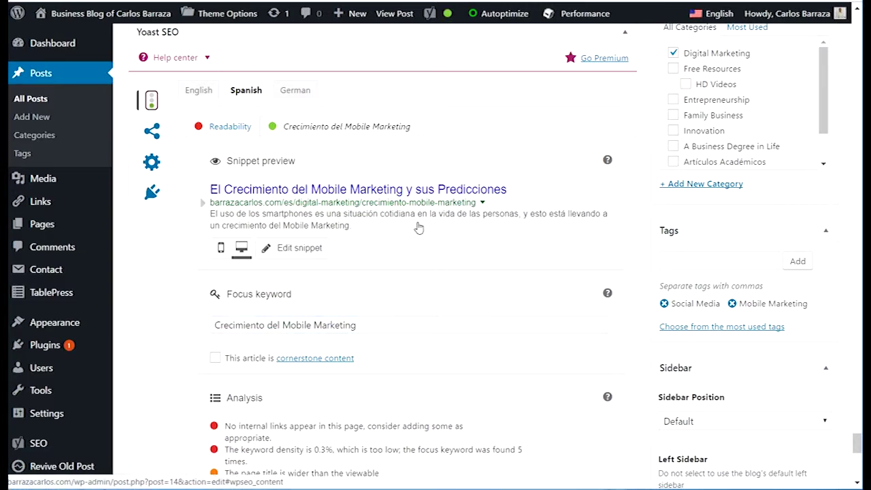
- Review the Spanish keyword analysis, and check the SEO rating in the post's publishing details with the Spanish version open
scroll(373, 313, down, 3)
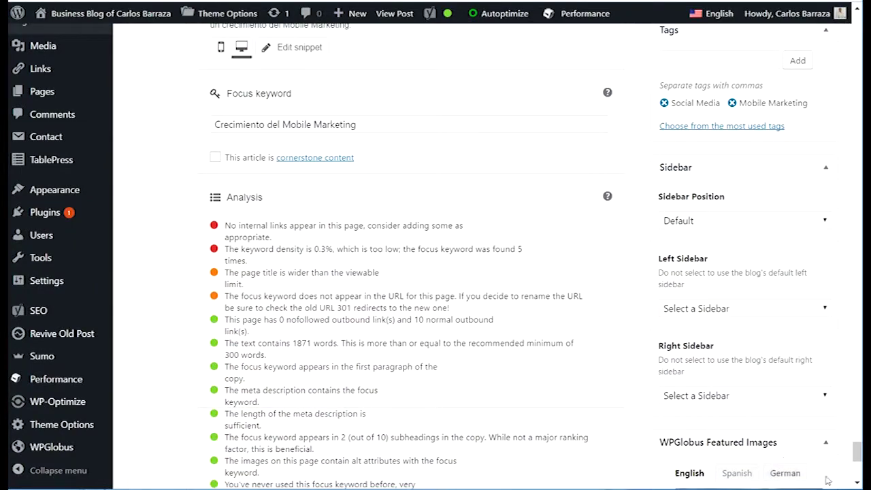
drag(857, 453, 821, 35)
scroll(535, 173, up, 3)
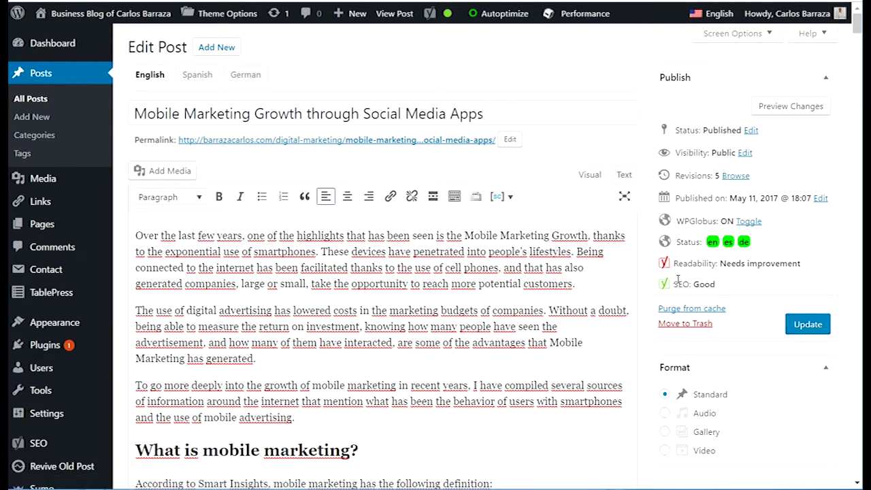
double_click(704, 284)
click(707, 284)
click(197, 75)
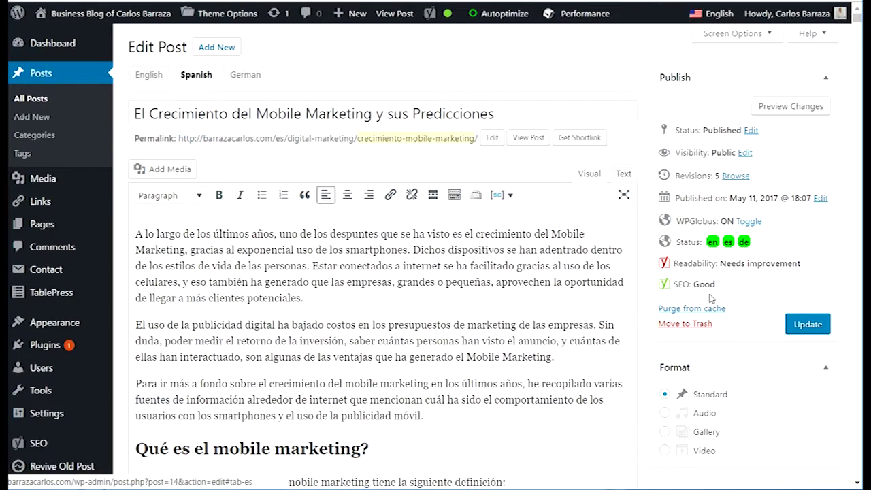
- Set the German version's Yoast SEO focus keyword to Mobile Marketing Wachstum, and check its SEO rating in the publishing details
click(244, 75)
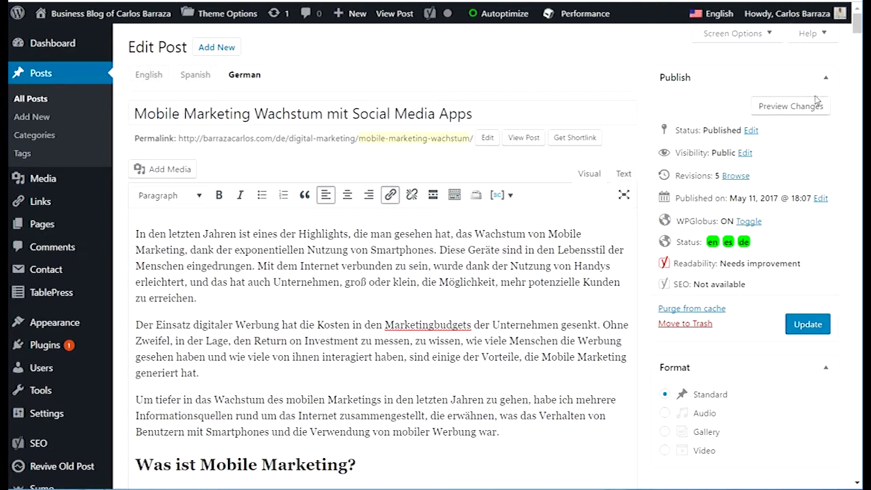
drag(859, 31, 857, 442)
drag(367, 253, 204, 248)
key(ctrl+c)
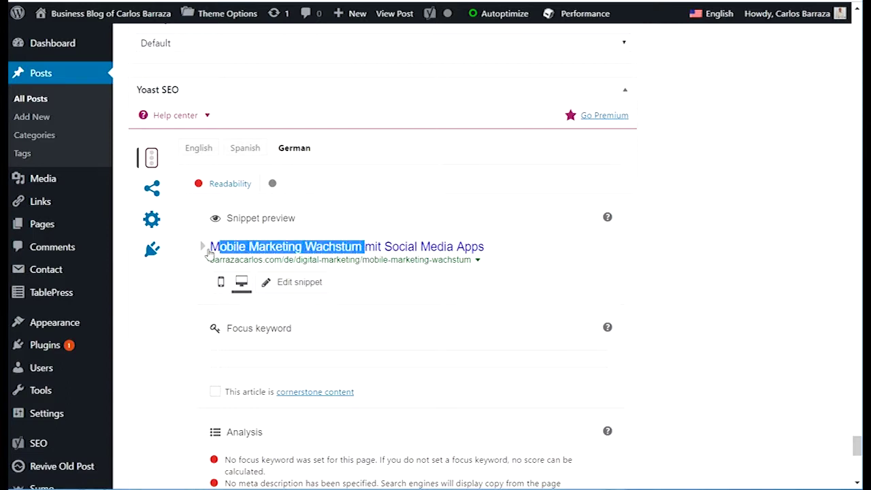
click(311, 359)
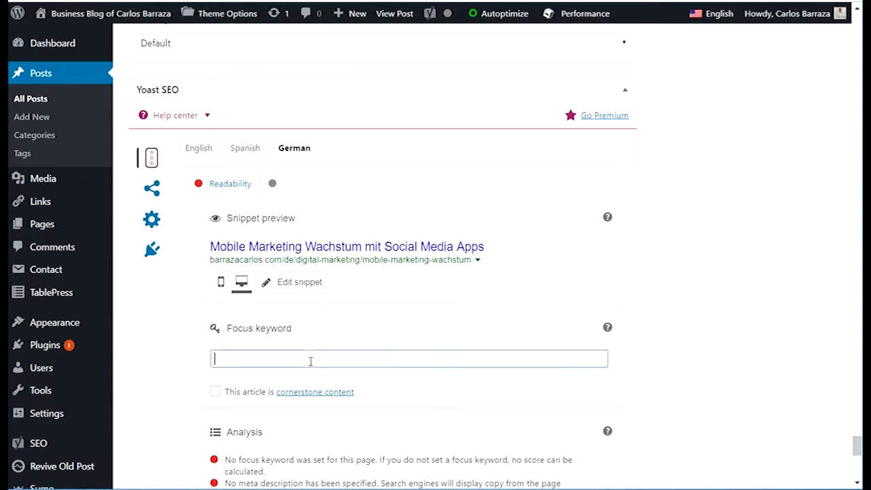
key(ctrl+v)
click(680, 324)
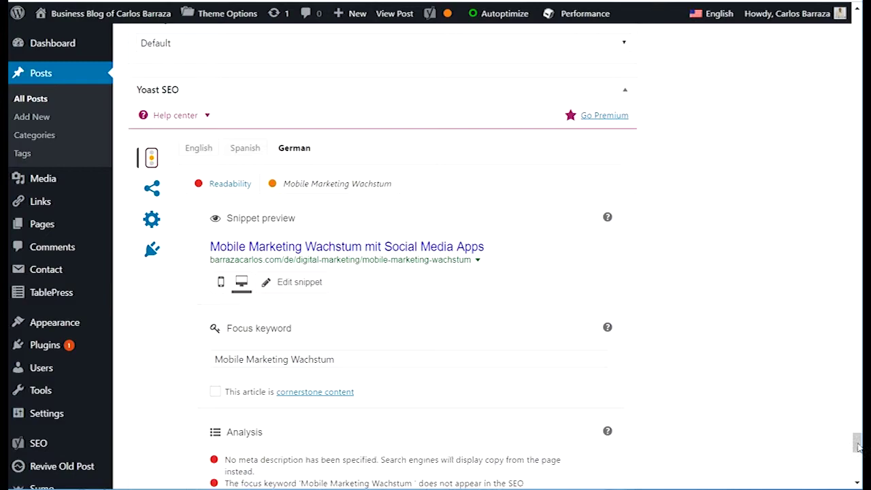
drag(857, 446, 855, 24)
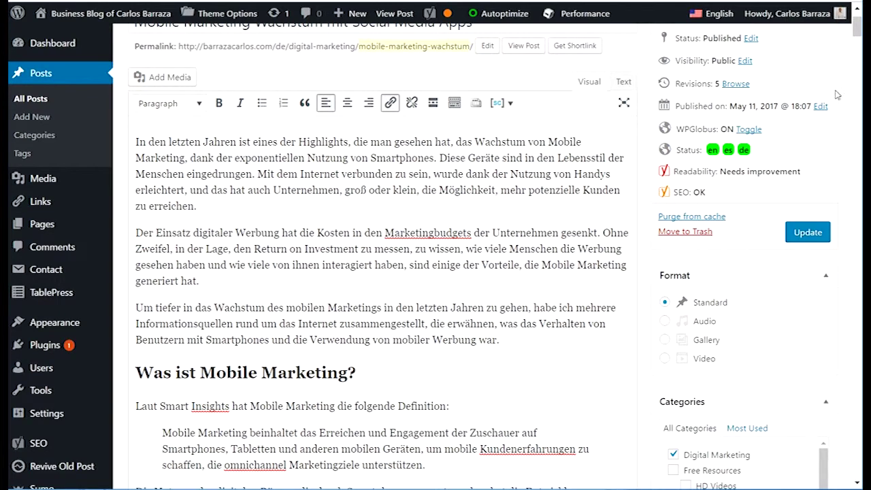
scroll(837, 94, up, 2)
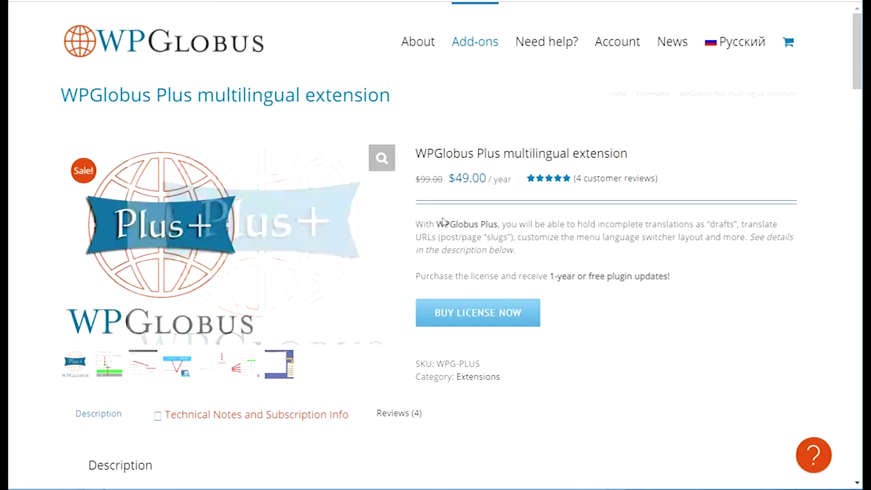
- Review the feature descriptions, including Yoast SEO Plus, on the WPGlobus Plus multilingual extension's product page
drag(856, 77, 857, 422)
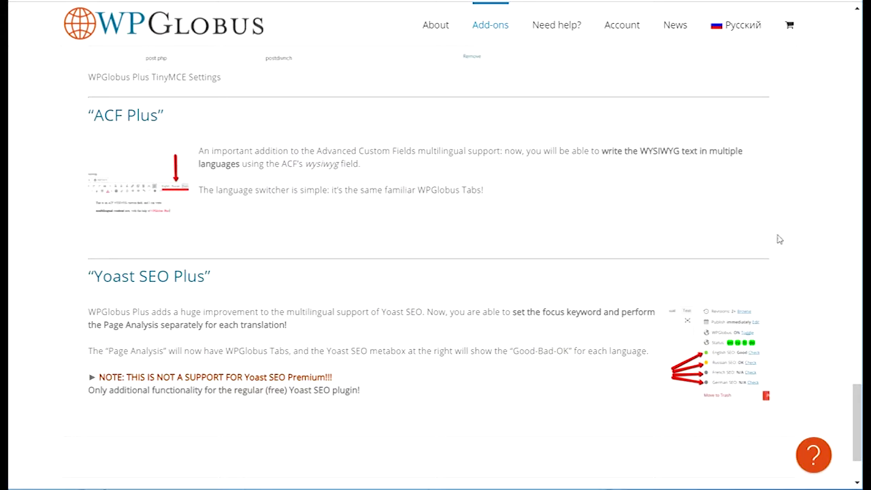
drag(857, 415, 833, 34)
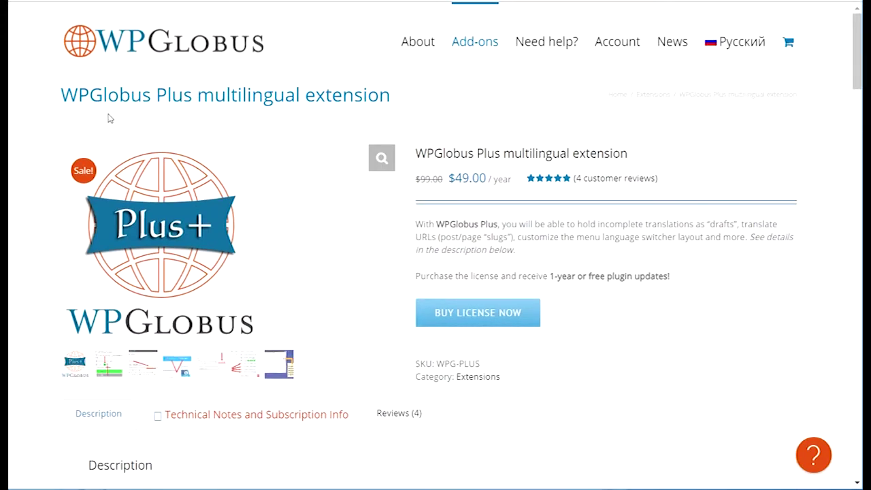